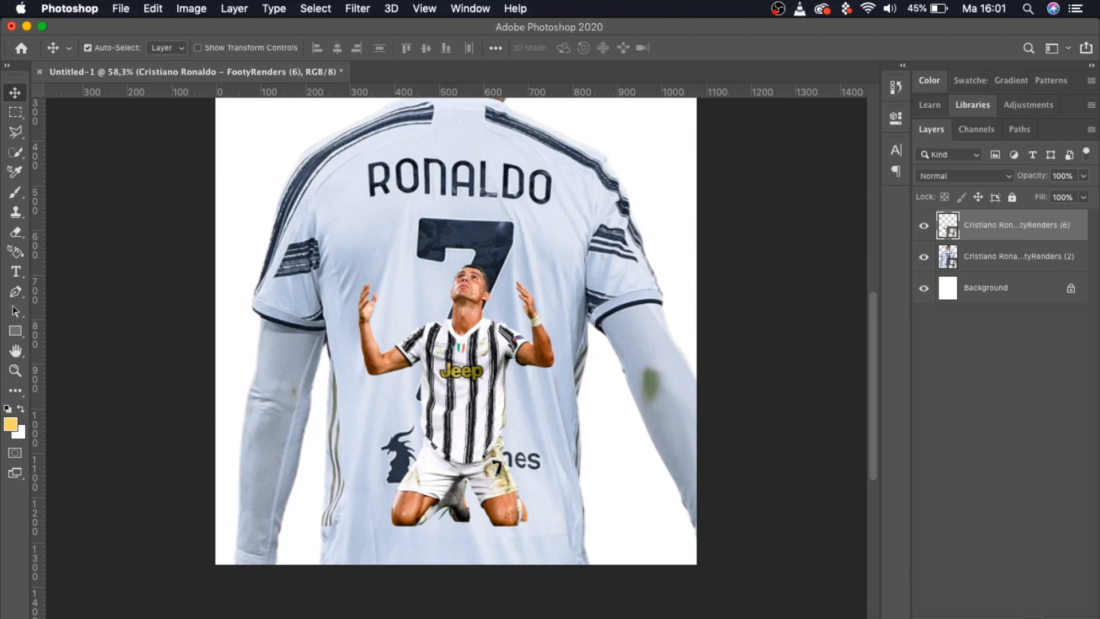
Add an Exposure adjustment layer above the kneeling player with exposure -9.58 and invert its mask to black.
click(1010, 616)
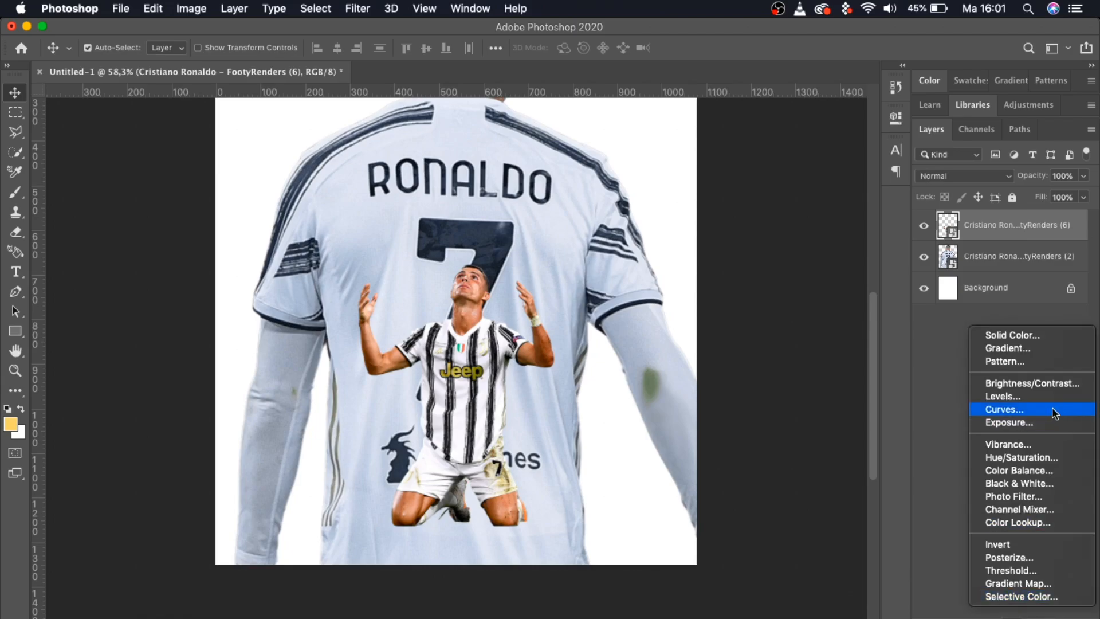
click(1045, 421)
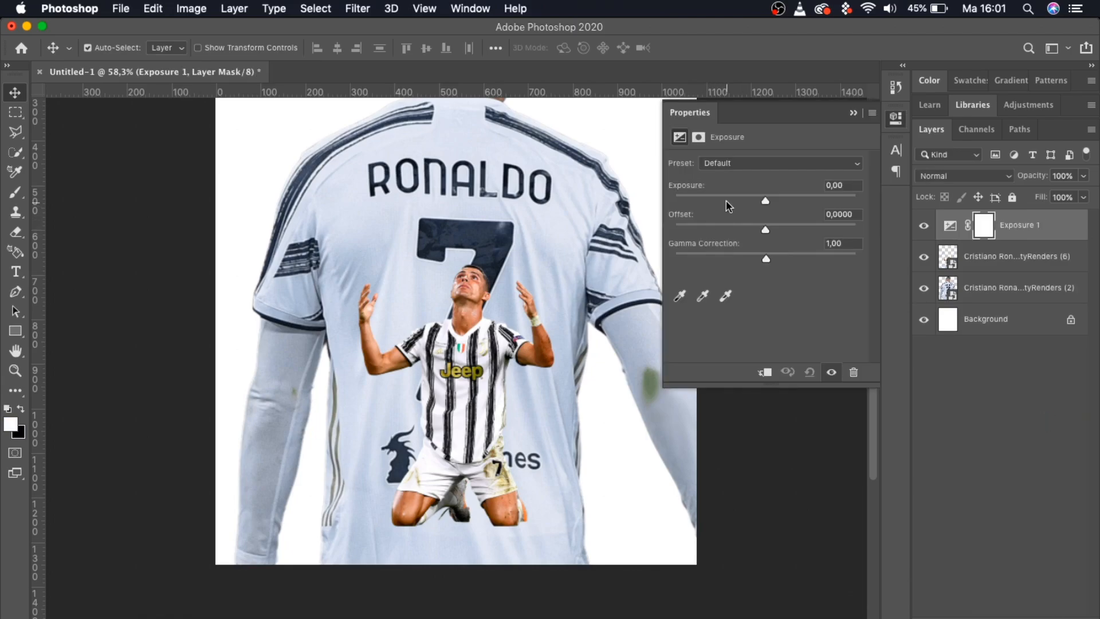
drag(708, 197, 697, 197)
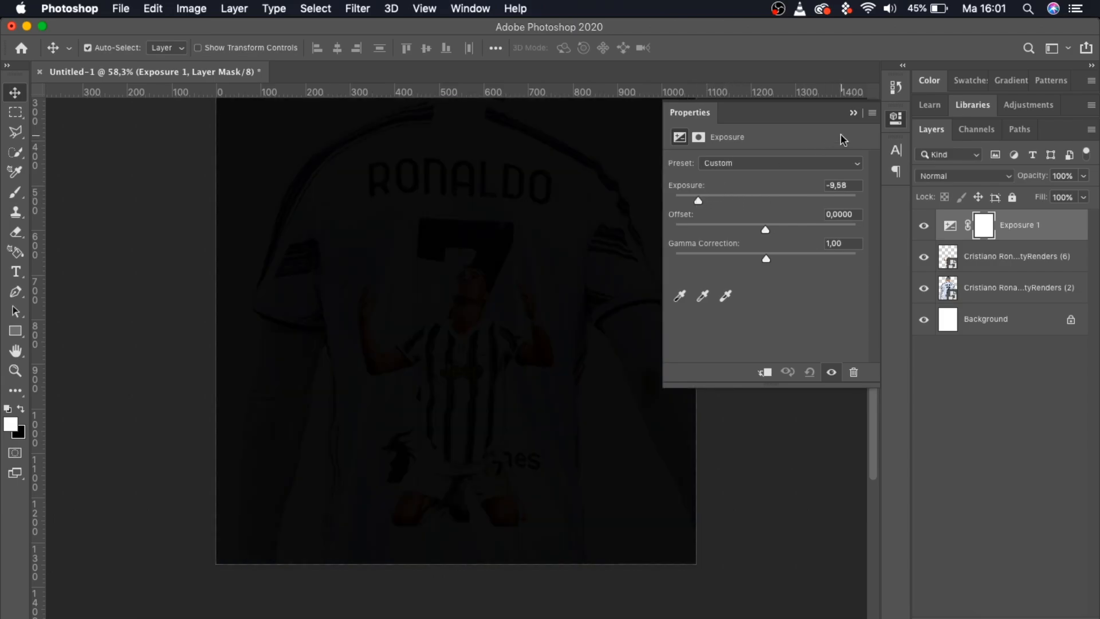
click(854, 114)
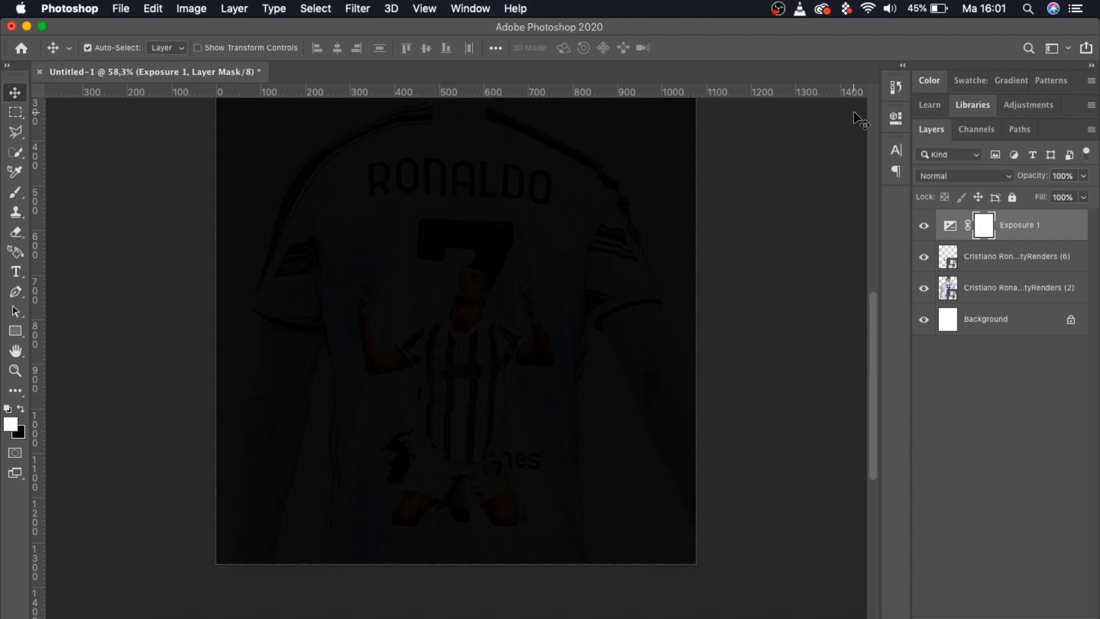
key(super+i)
Set up the Brush with a soft round tip flattened into a thin horizontal ellipse, 94 px in size.
click(15, 193)
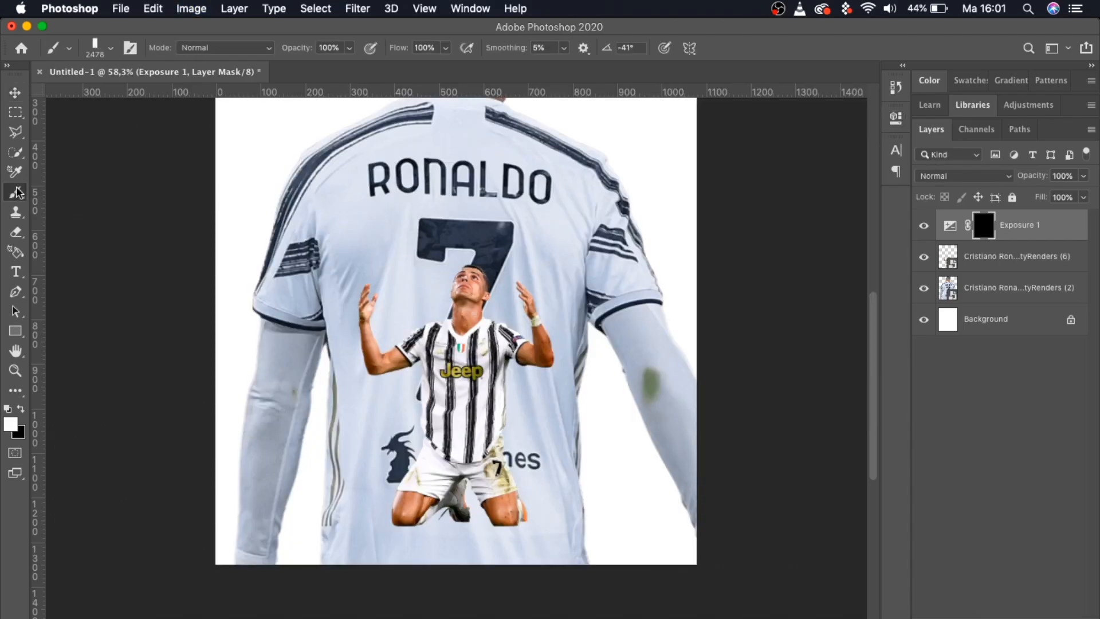
click(111, 48)
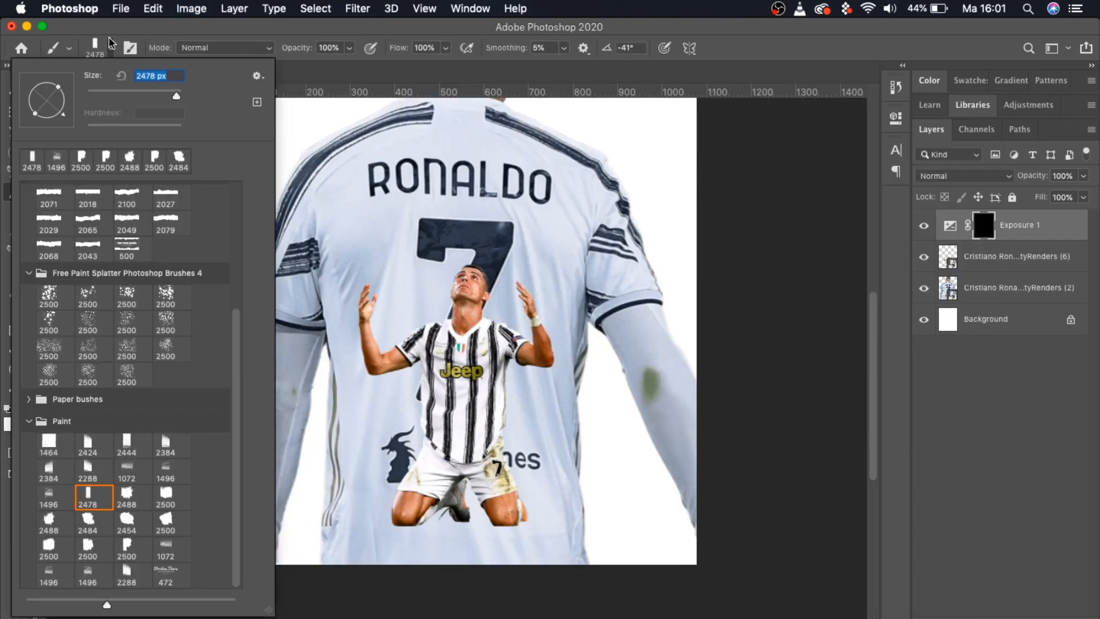
scroll(94, 308, up, 5)
click(50, 217)
click(112, 48)
click(111, 47)
click(111, 47)
scroll(485, 504, up, 5)
Paint thin dark contact shadows under the kneeling player's knees and foot on the Exposure 1 mask, undoing stray dabs.
click(547, 557)
key(super+z)
click(533, 557)
click(571, 555)
click(292, 556)
click(337, 556)
click(447, 548)
key(super+z)
click(444, 548)
key(super+z)
click(444, 548)
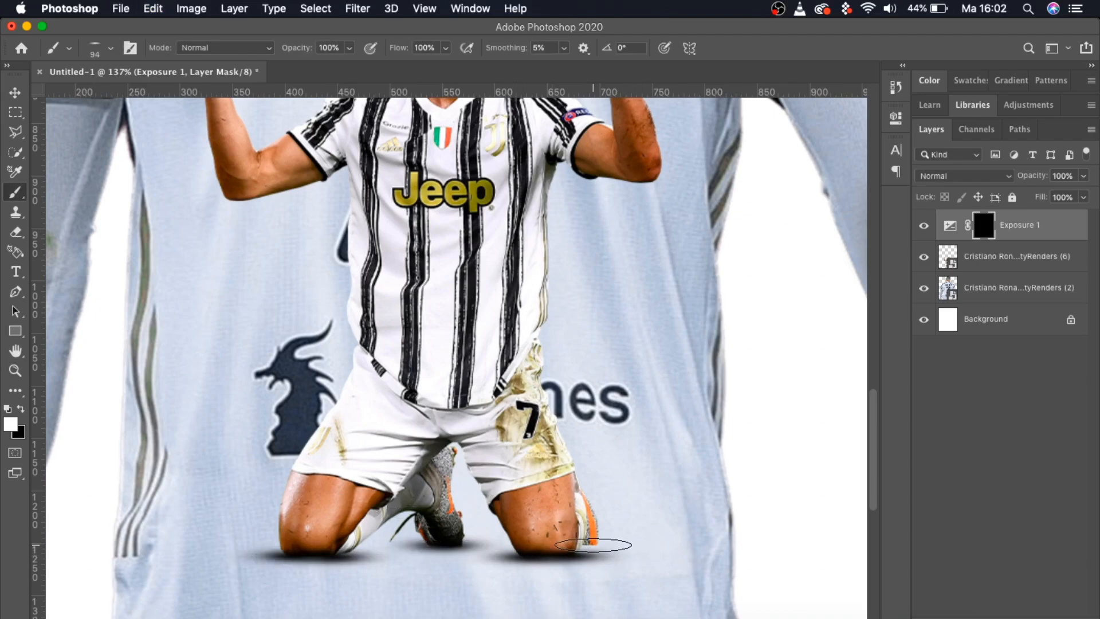
click(597, 539)
key(super+z)
Add a second strongly darkened Exposure adjustment directly above the back-view player layer and invert its mask.
click(1016, 290)
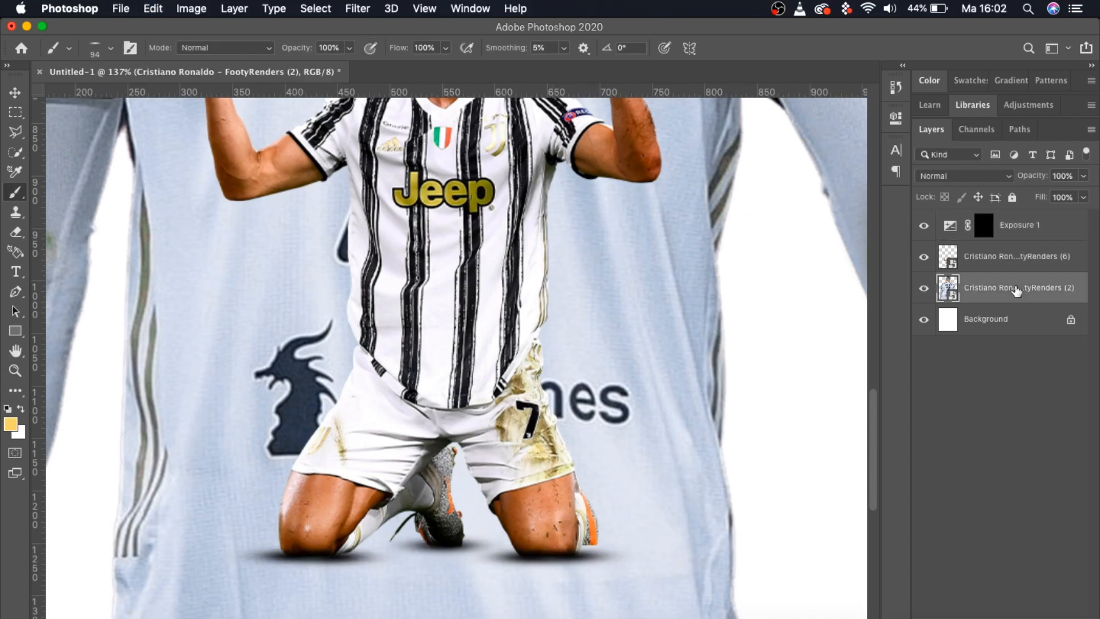
click(1011, 616)
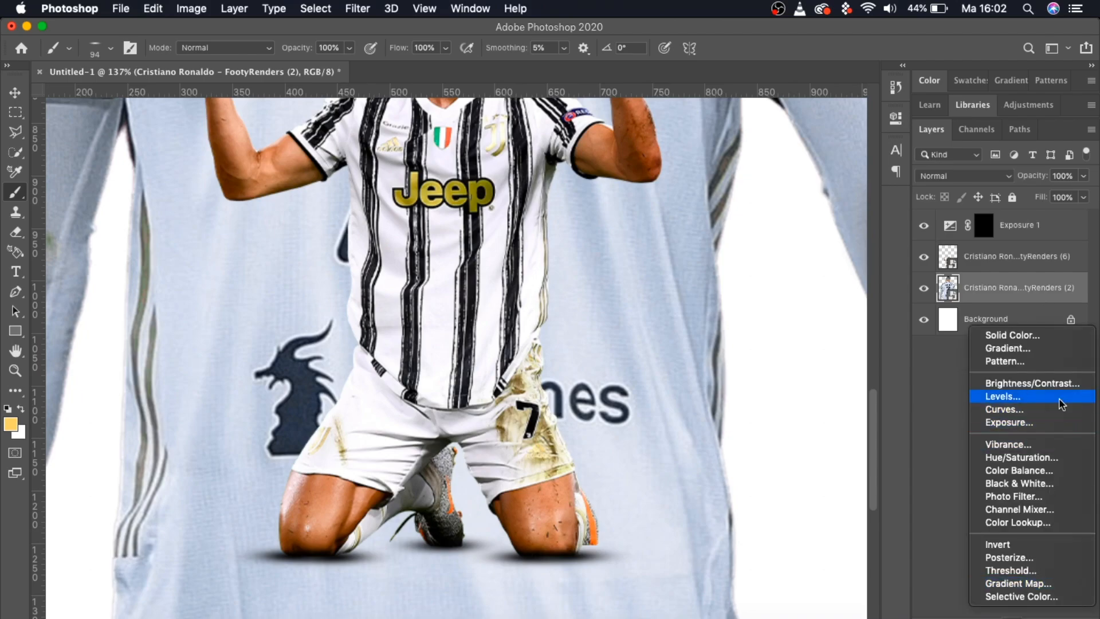
click(1034, 422)
drag(765, 199, 698, 198)
key(super+i)
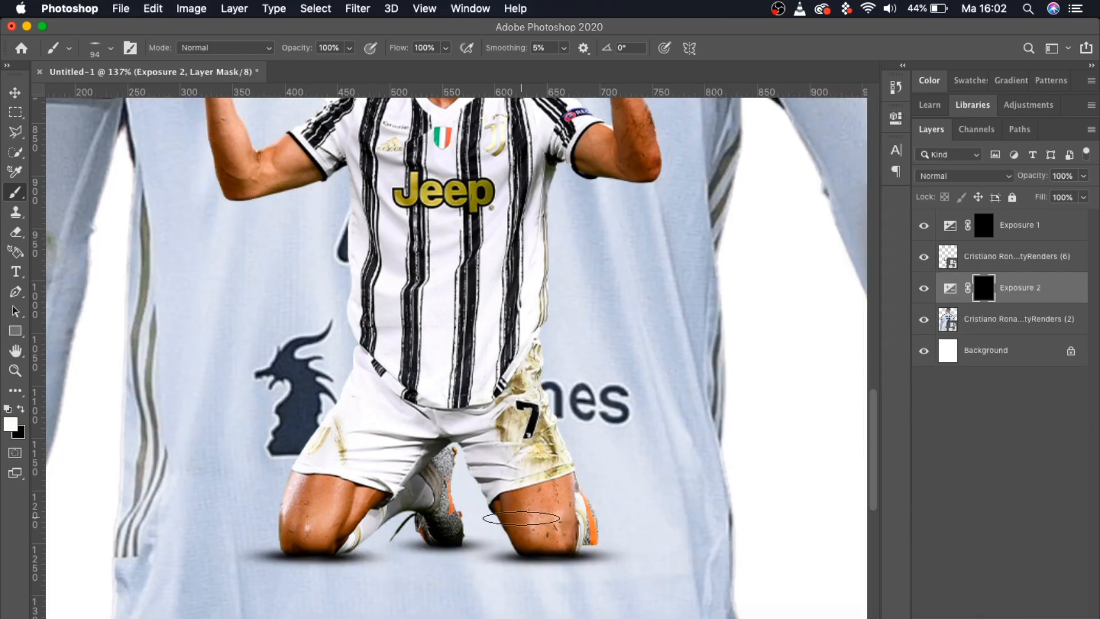
Add a white layer mask to the back-view player layer.
scroll(662, 506, down, 3)
scroll(662, 506, up, 5)
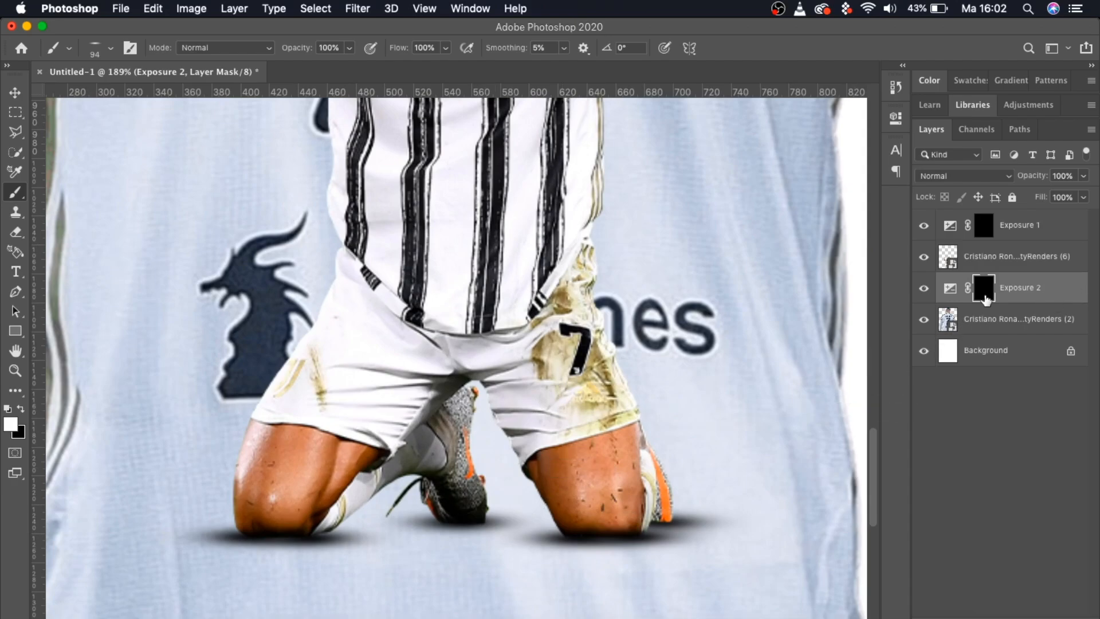
click(985, 325)
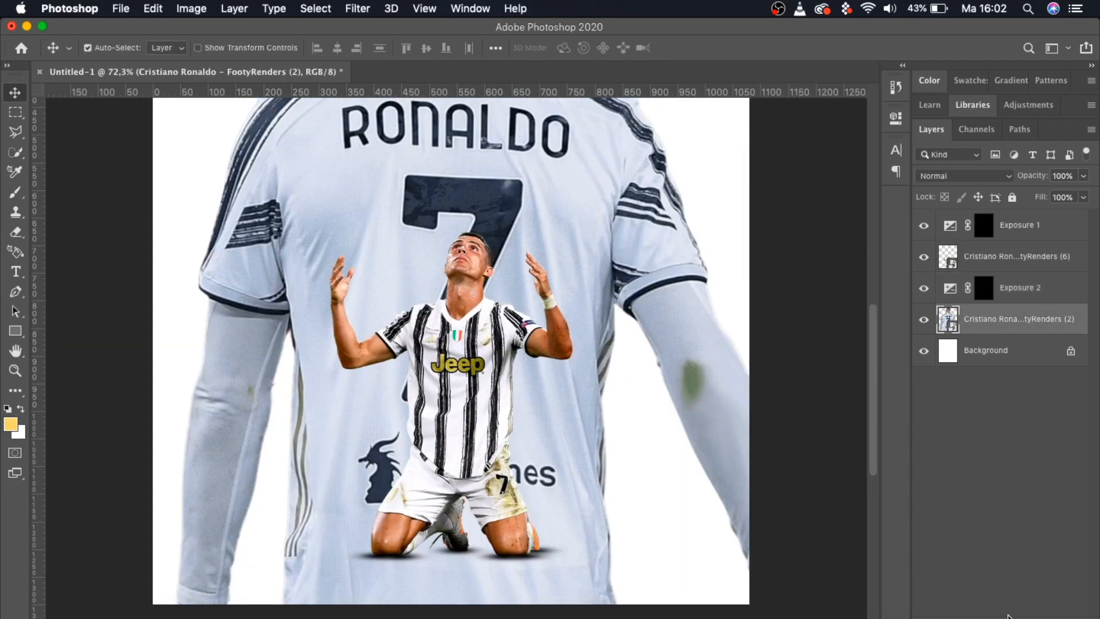
click(1008, 616)
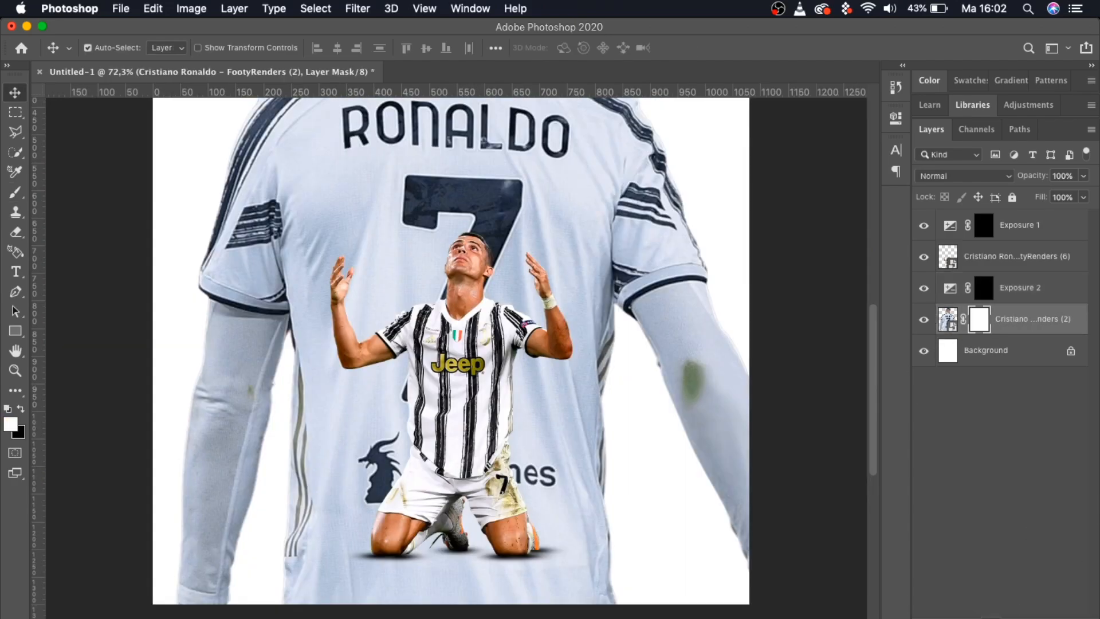
Fade out the back-view player's arms and lower shirt sides on the mask with a soft 364 px brush.
click(15, 192)
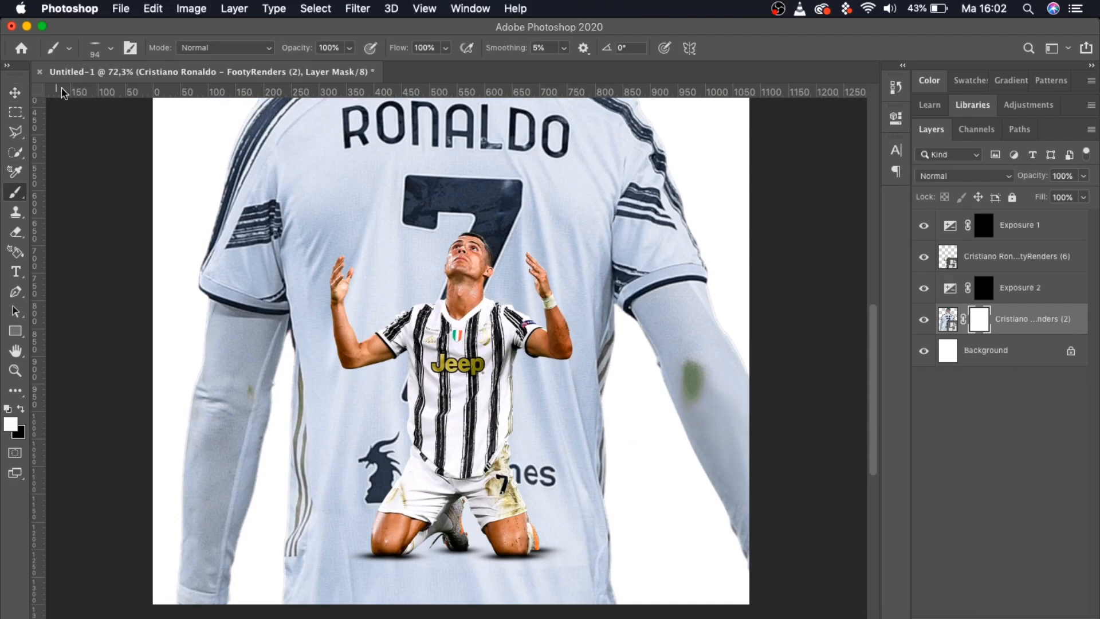
click(108, 50)
double_click(123, 220)
mouse_move(805, 369)
mouse_down()
mouse_move(733, 471)
mouse_move(792, 513)
mouse_up()
mouse_move(201, 241)
mouse_down()
mouse_move(172, 356)
mouse_move(269, 533)
mouse_move(687, 491)
mouse_move(461, 616)
mouse_up()
mouse_move(607, 526)
mouse_down()
mouse_move(667, 401)
mouse_move(636, 362)
mouse_up()
drag(232, 415, 216, 393)
scroll(212, 372, down, 5)
Add a Solid Color fill layer above the Background and set it to a light grey.
click(1011, 350)
click(1026, 610)
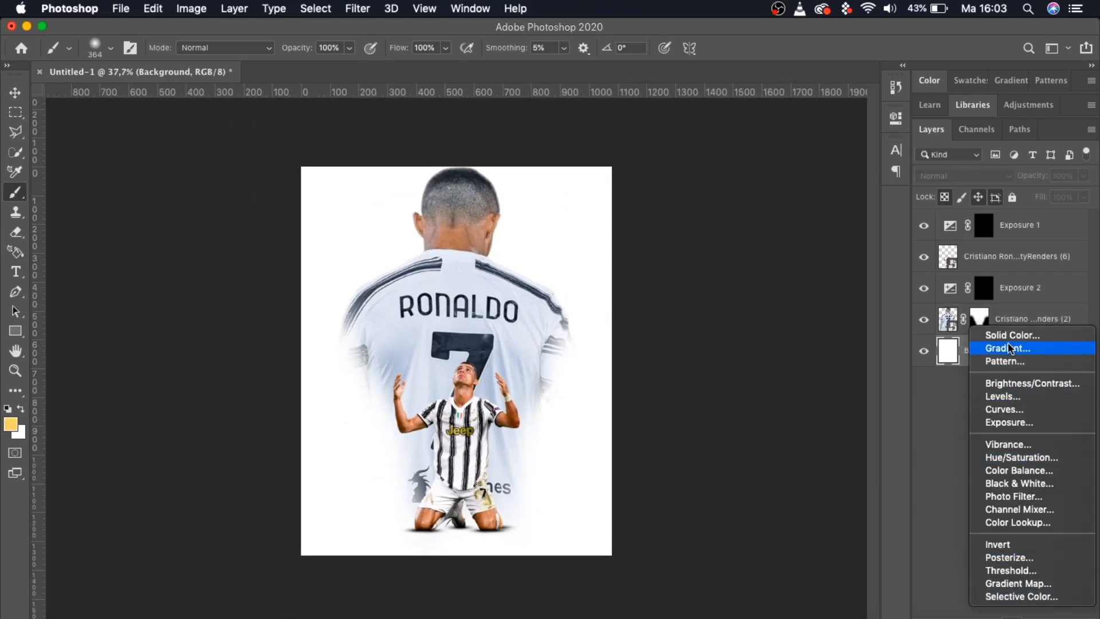
click(981, 332)
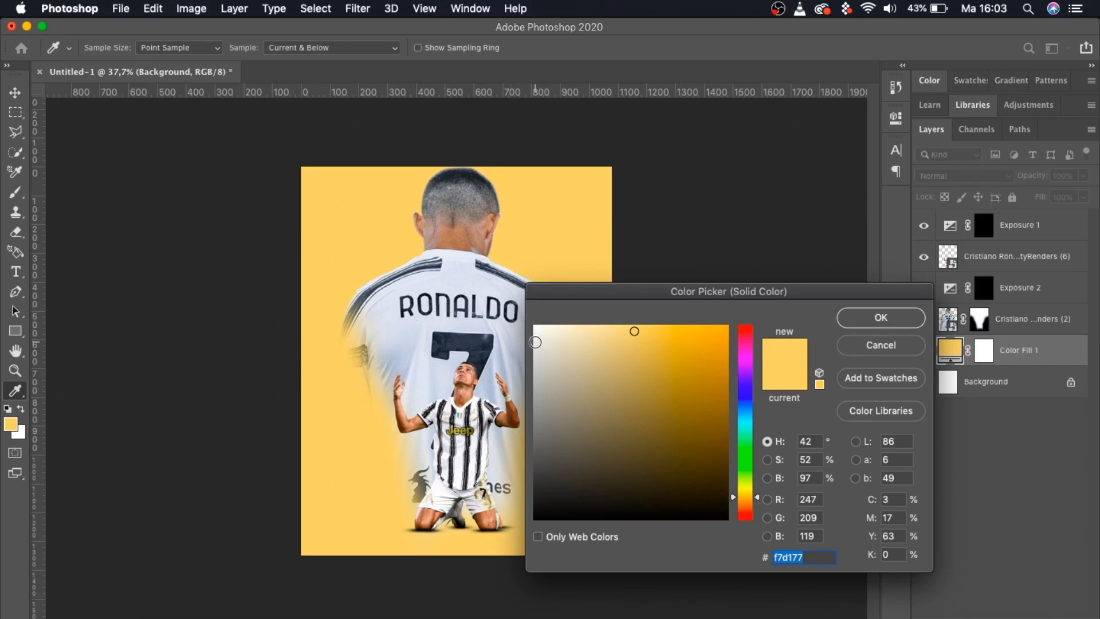
click(535, 342)
drag(534, 344, 535, 346)
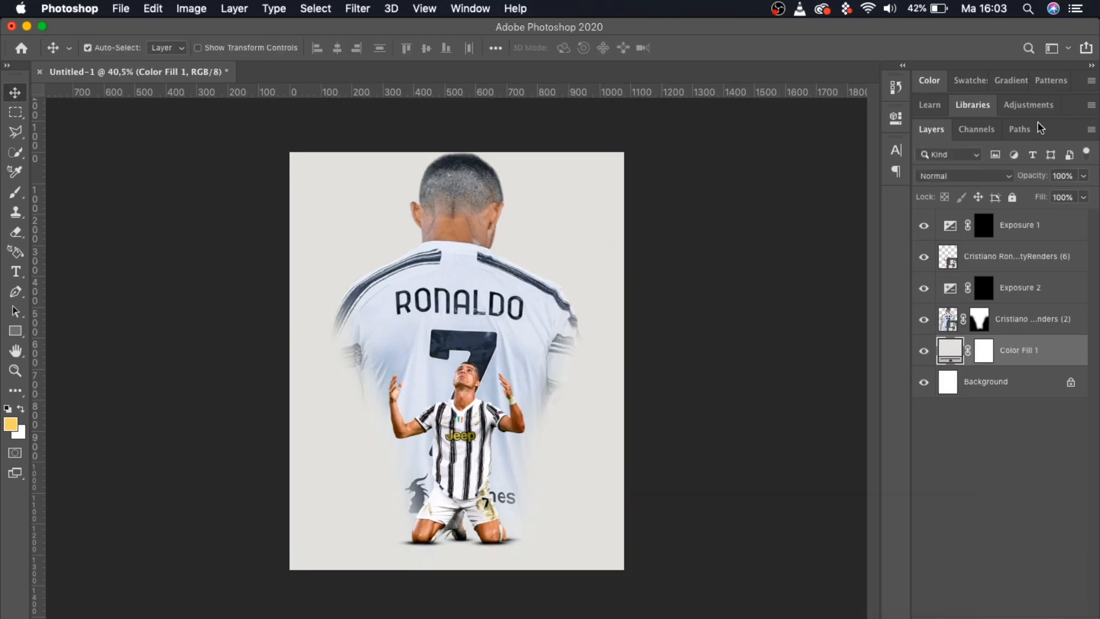
Draw a black square about 580 px wide above all layers and align it to the canvas's upper-left corner.
click(1009, 241)
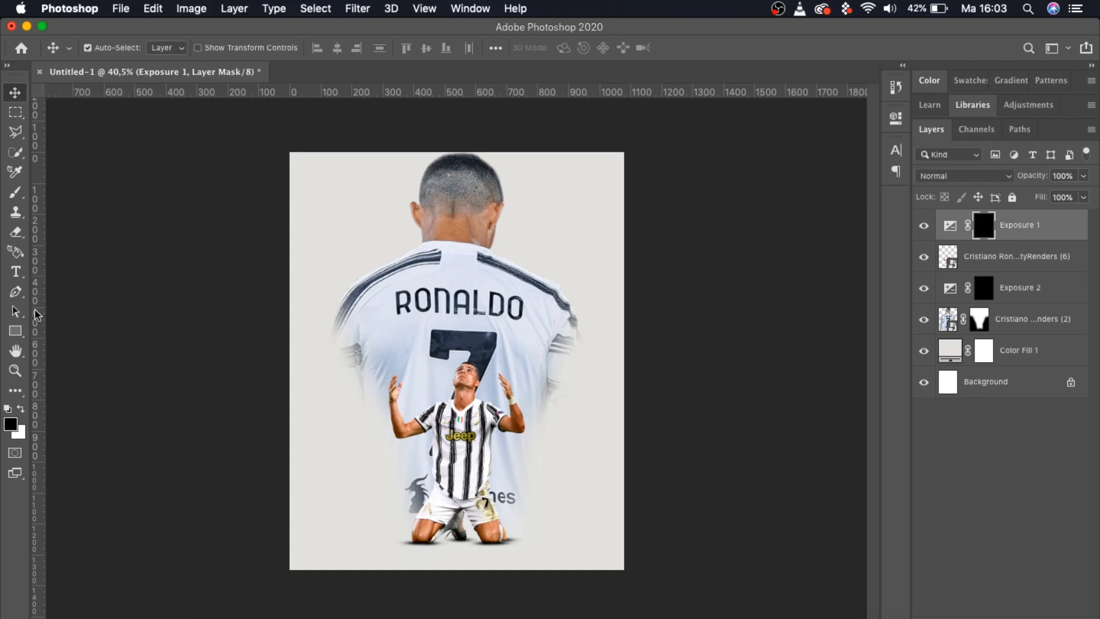
click(15, 331)
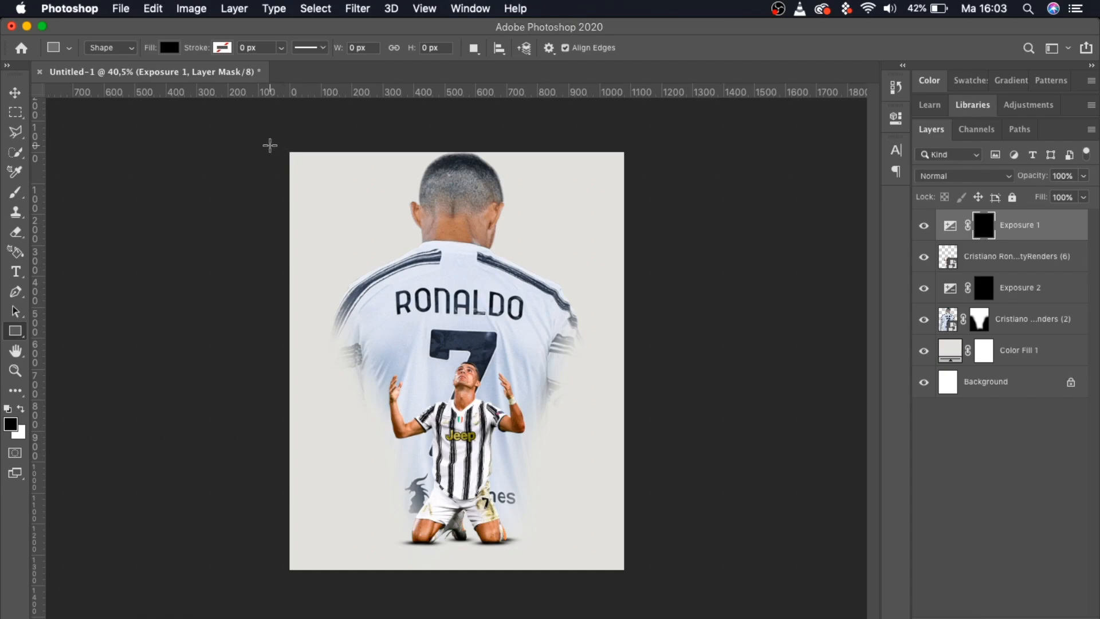
drag(280, 147, 460, 325)
click(853, 113)
click(14, 93)
key(super+t)
drag(348, 230, 358, 235)
key(Return)
Duplicate the black square and place the copy diagonally below and to the right, touching the original's corner.
key(super+j)
key(super+t)
drag(415, 260, 594, 439)
key(Return)
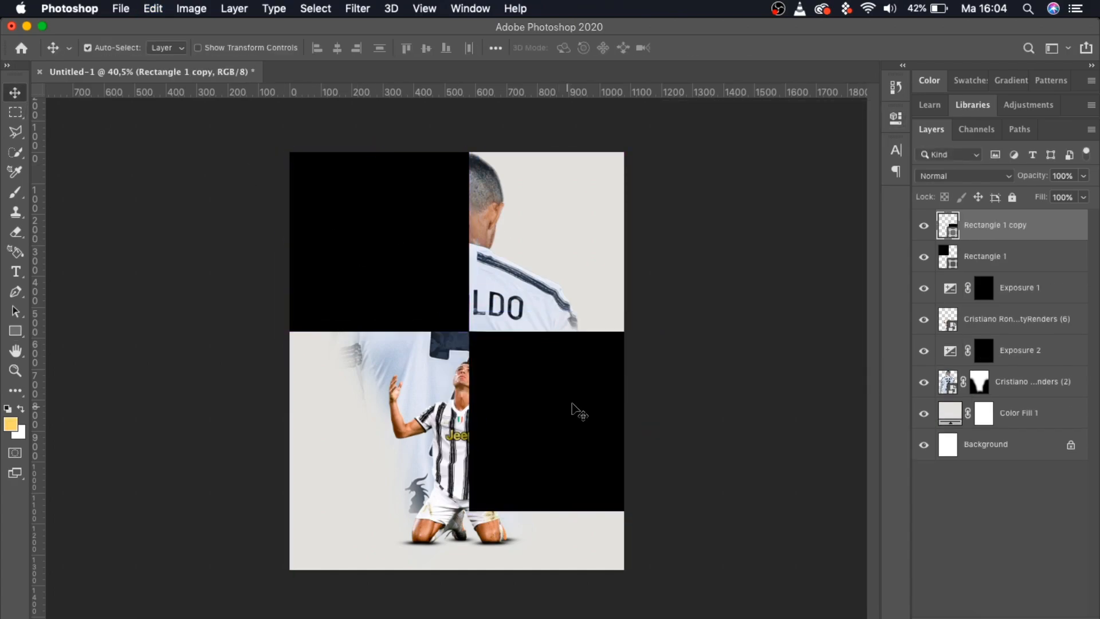
Scale both black squares together to 92.99% so the pair spans the canvas width.
shift+click(427, 292)
key(super+t)
drag(649, 511, 624, 485)
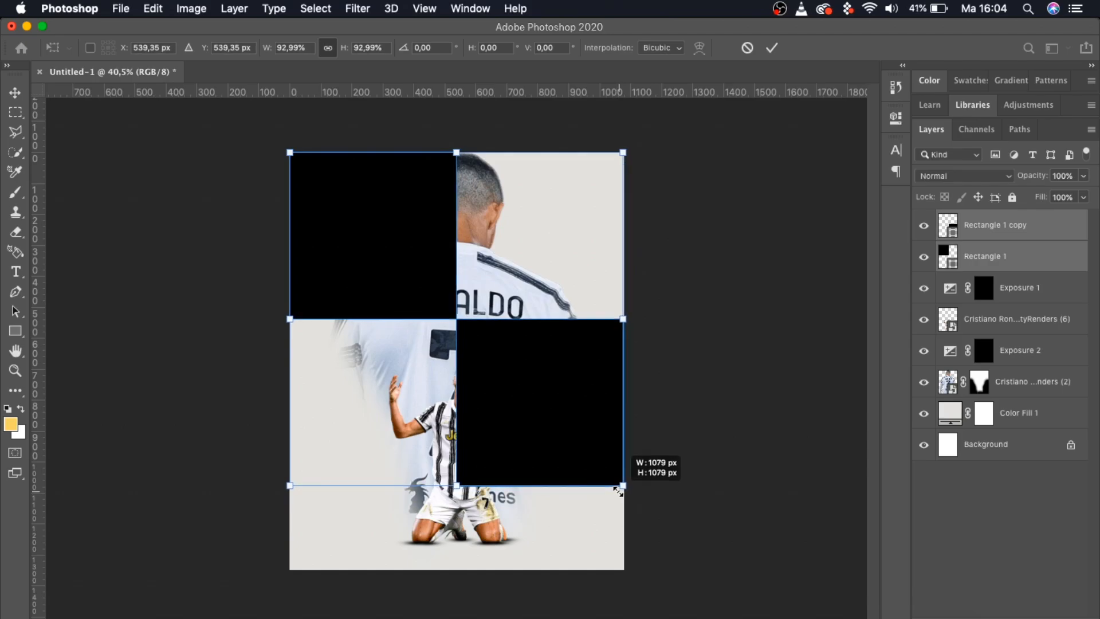
key(Return)
Duplicate the second square and place the copy diagonally below and to the left, against the canvas's left edge.
click(1045, 228)
key(super+j)
key(super+t)
drag(543, 410, 376, 577)
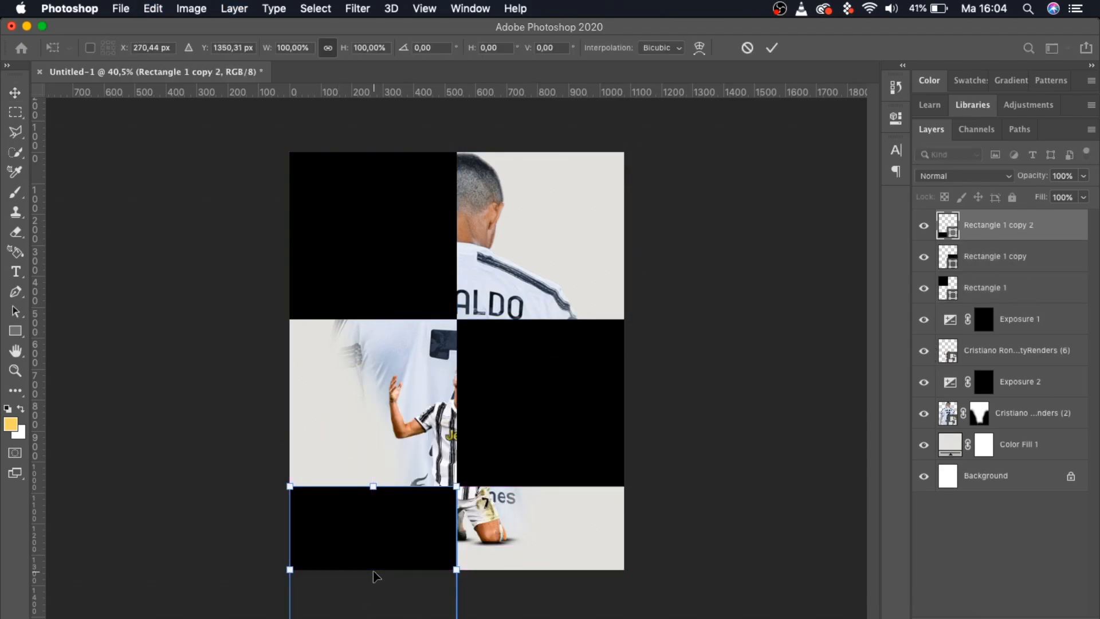
key(Return)
Move the three squares up to centre them vertically on the canvas and convert them into one smart object.
shift+click(1030, 287)
key(super+t)
drag(582, 361, 582, 321)
key(Return)
right_click(1038, 282)
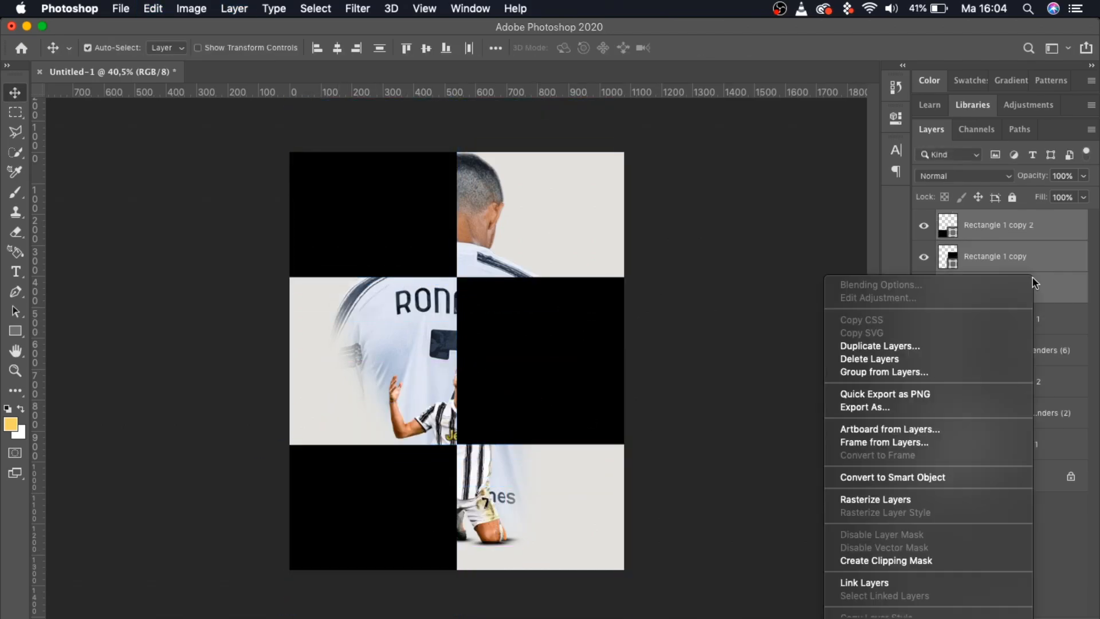
click(953, 475)
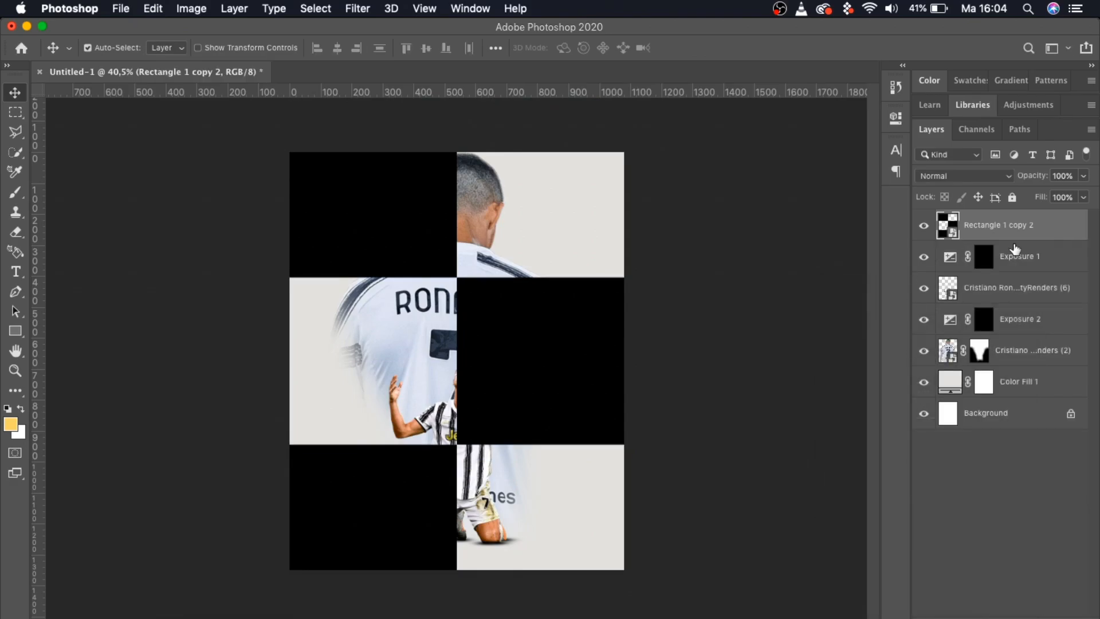
Slant the checkerboard block so its horizontal edges slope down to the right, with opposite corners meeting the canvas corners.
key(super+t)
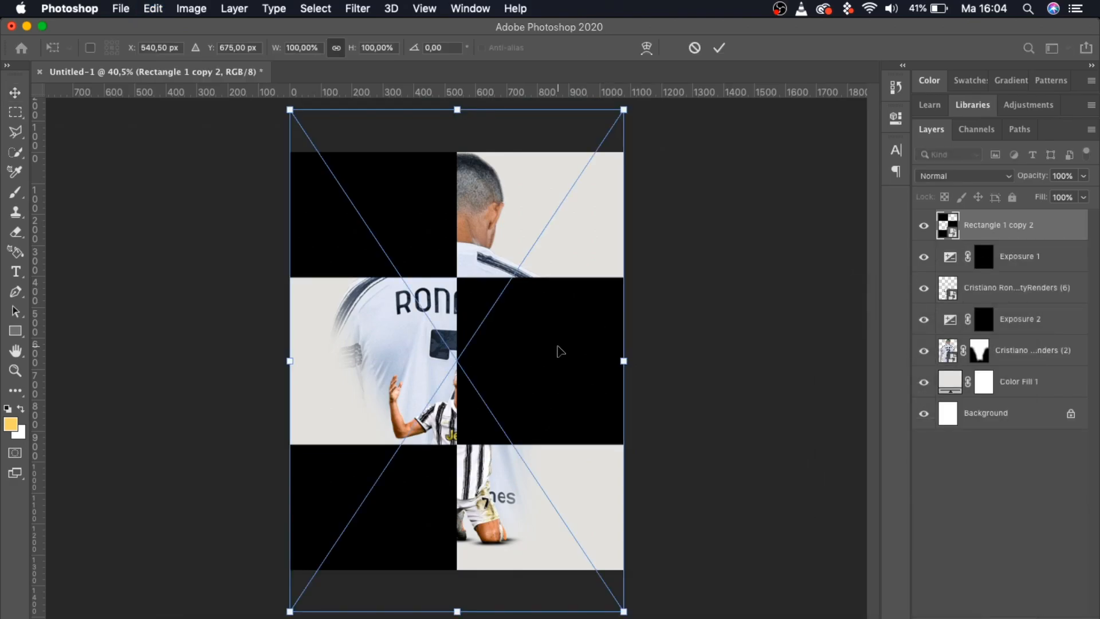
right_click(558, 348)
click(591, 439)
drag(624, 110, 624, 152)
drag(290, 611, 290, 571)
key(Return)
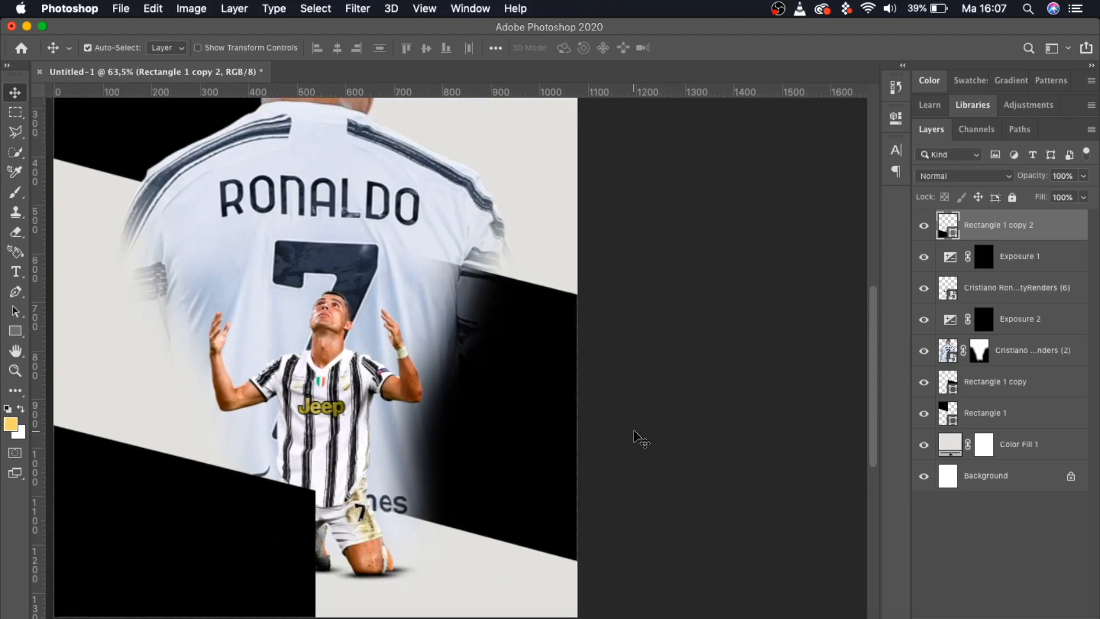
Clean up the back-view player's mask along the right sleeve with a smaller soft brush, alternating between hiding and restoring.
scroll(635, 435, left, 5)
scroll(635, 435, down, 2)
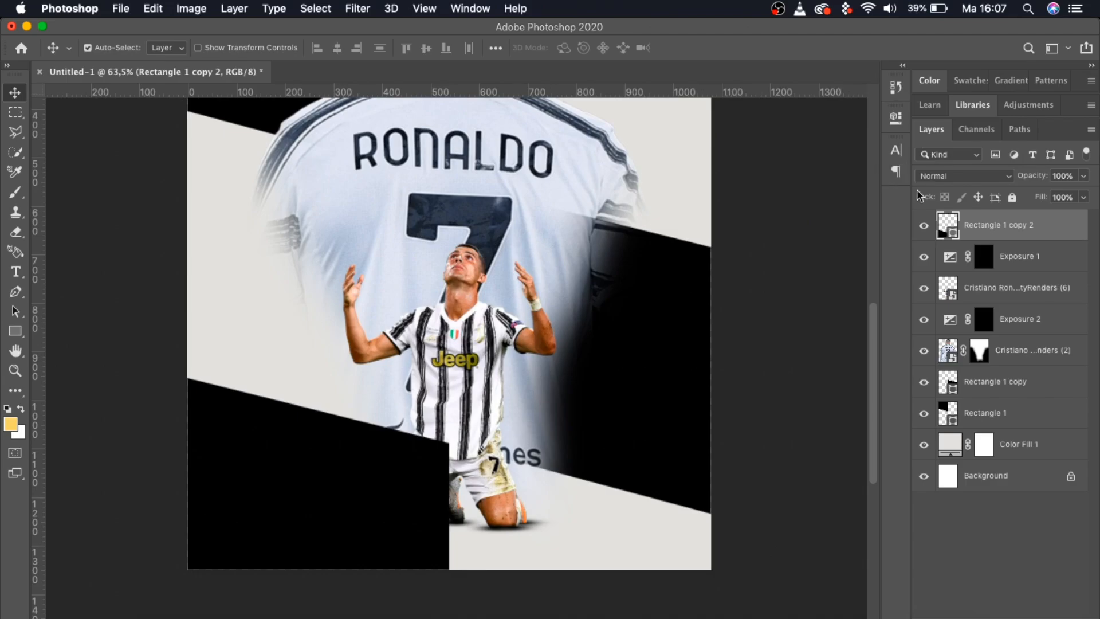
click(981, 353)
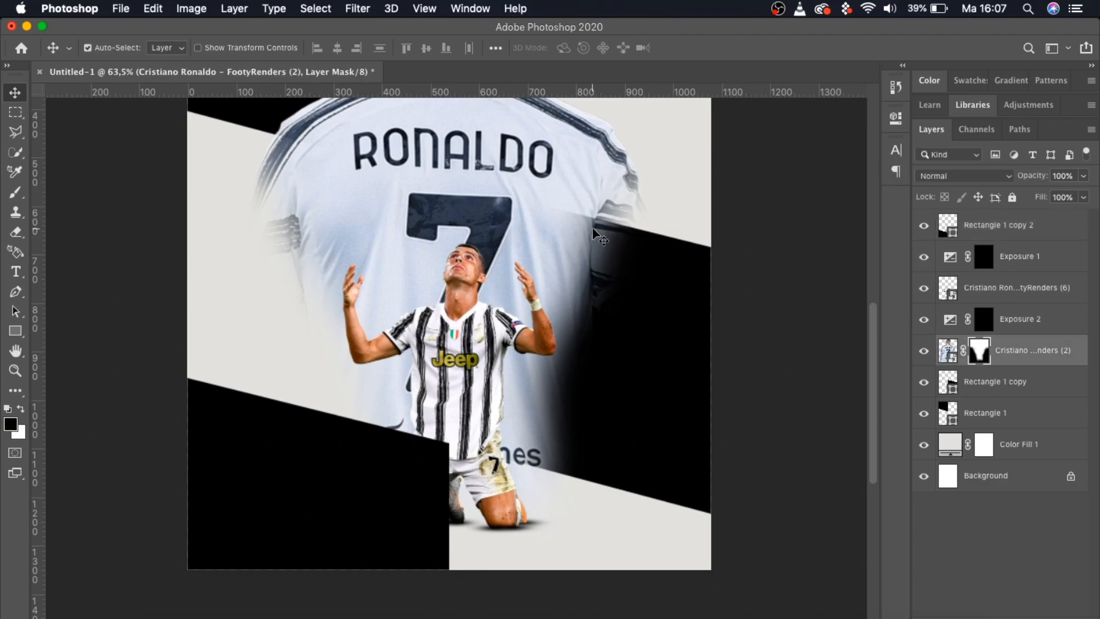
scroll(596, 232, up, 3)
scroll(596, 232, up, 2)
click(16, 192)
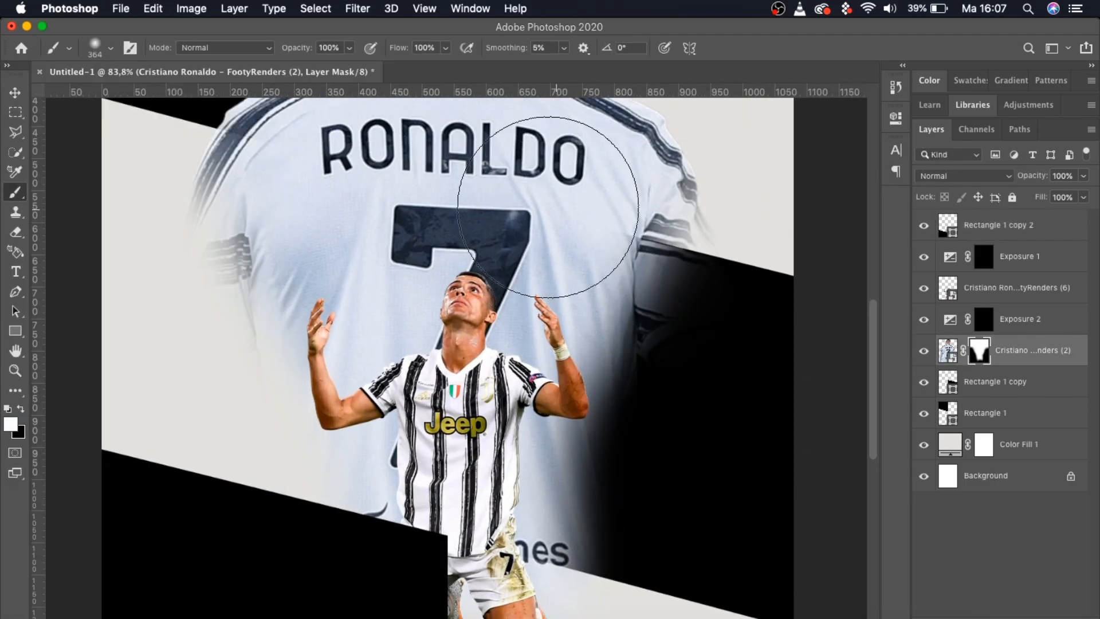
click(110, 47)
drag(689, 207, 692, 244)
key(x)
drag(607, 244, 591, 195)
key(x)
drag(681, 238, 701, 216)
scroll(700, 216, up, 5)
Refine the back-view player's mask along the left sleeve and shirt side with the soft 153 px brush.
mouse_move(229, 422)
mouse_down()
mouse_move(221, 300)
mouse_move(282, 263)
mouse_up()
key(x)
key(x)
mouse_move(229, 313)
mouse_down()
mouse_move(223, 370)
mouse_move(320, 301)
mouse_up()
key(x)
key(super+0)
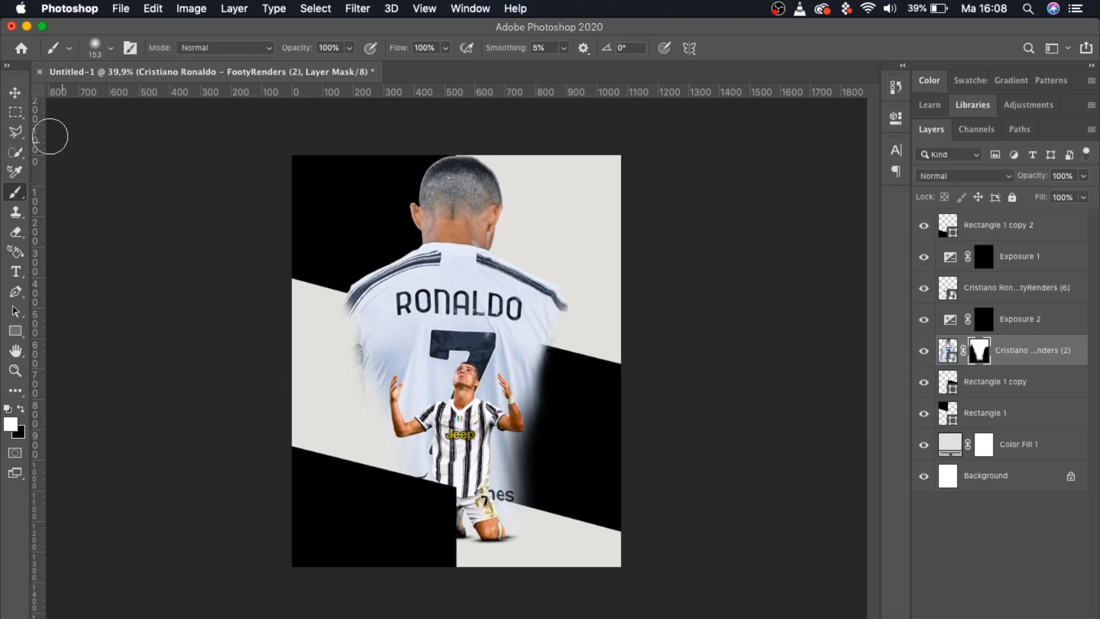
Set the lower-left black shape's opacity to 80%.
click(14, 95)
scroll(749, 432, up, 4)
scroll(750, 435, down, 2)
scroll(756, 444, up, 4)
scroll(765, 446, down, 2)
click(1008, 226)
double_click(1063, 176)
text(80)
Set the opacity of the right and upper-left black shapes to 80%.
click(1008, 380)
drag(1053, 176, 1061, 177)
text(8)
scroll(711, 346, up, 6)
click(999, 412)
text(8)
scroll(607, 347, up, 4)
scroll(604, 346, down, 4)
Load the outline of the upper-left dark shape as a selection and check the foreground color.
click(836, 332)
scroll(783, 412, up, 4)
scroll(777, 414, down, 4)
super+click(952, 412)
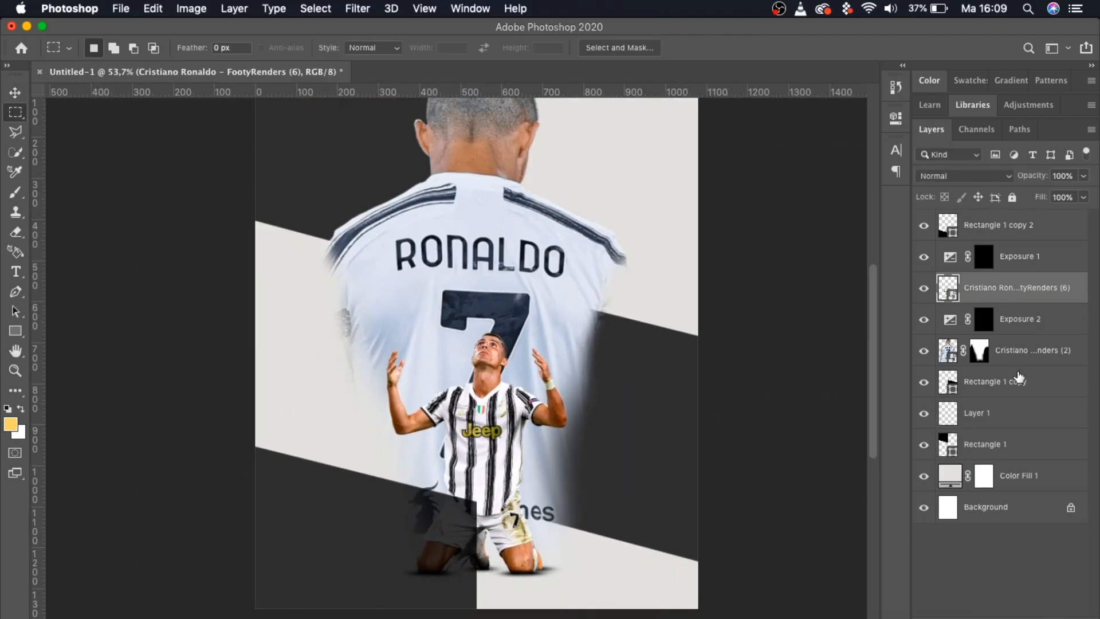
scroll(764, 384, up, 1)
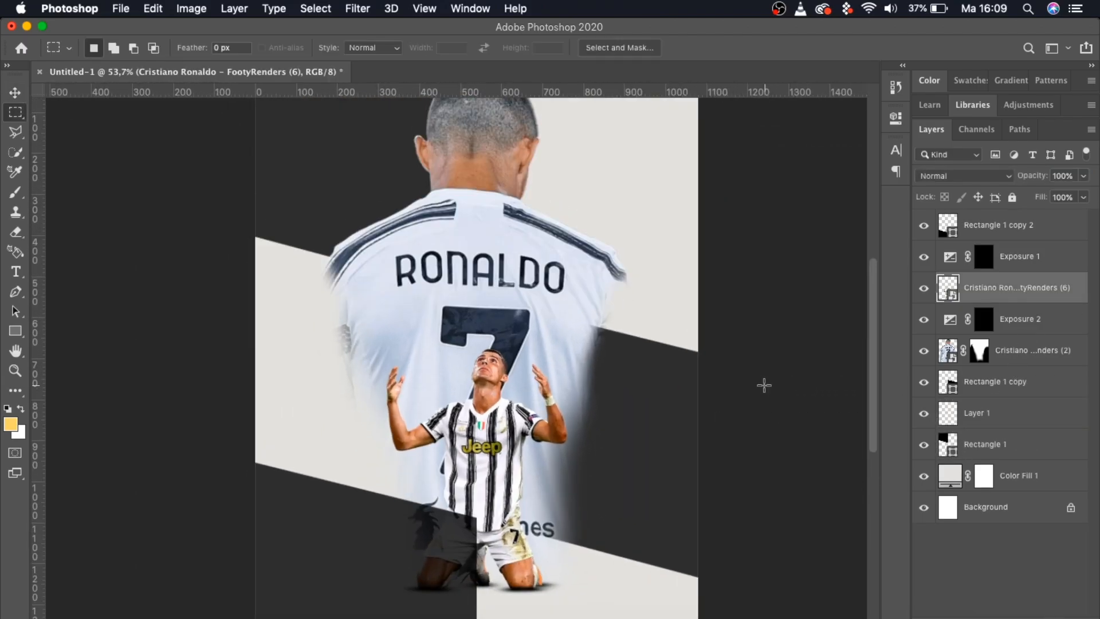
scroll(765, 394, down, 2)
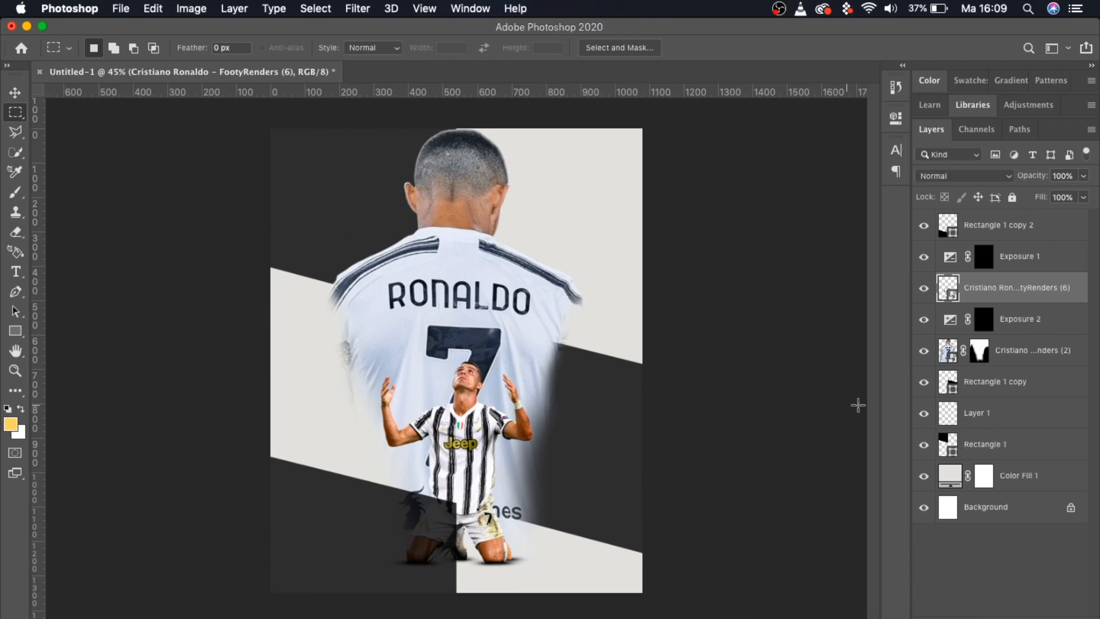
super+click(948, 451)
click(18, 424)
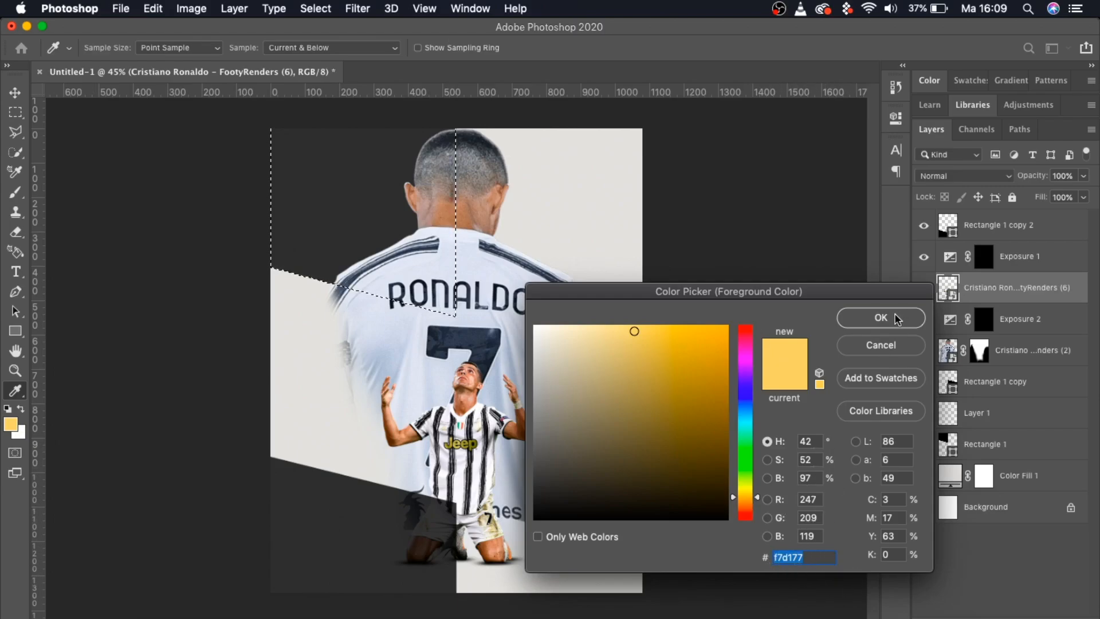
click(885, 345)
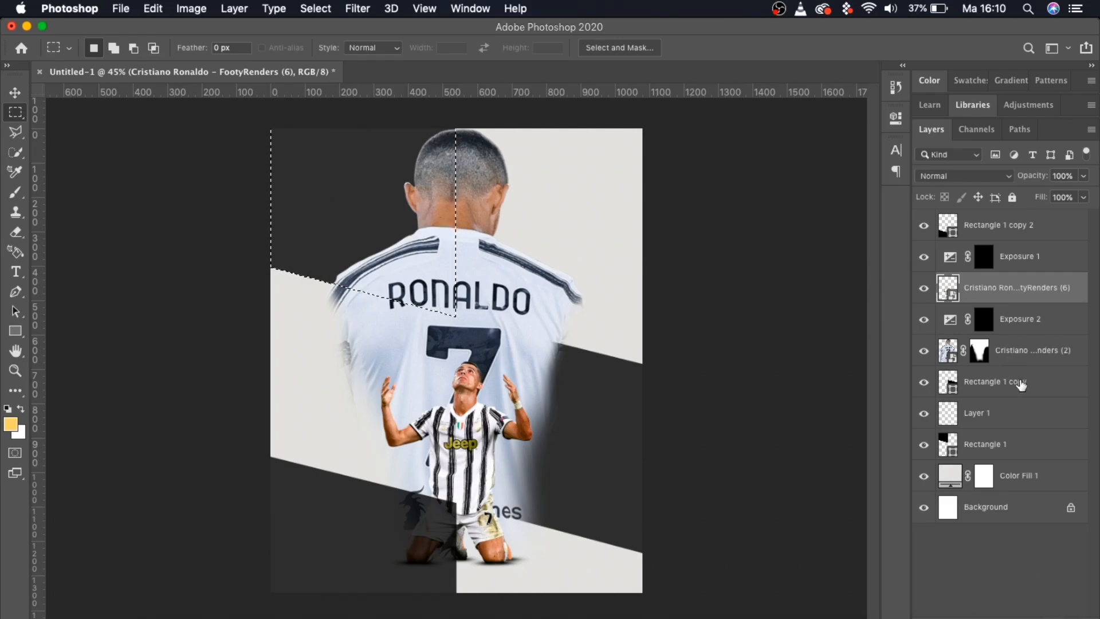
Add a new layer at the top of the stack and stroke the selection with a 1 px yellow line.
click(992, 232)
click(1074, 595)
right_click(365, 208)
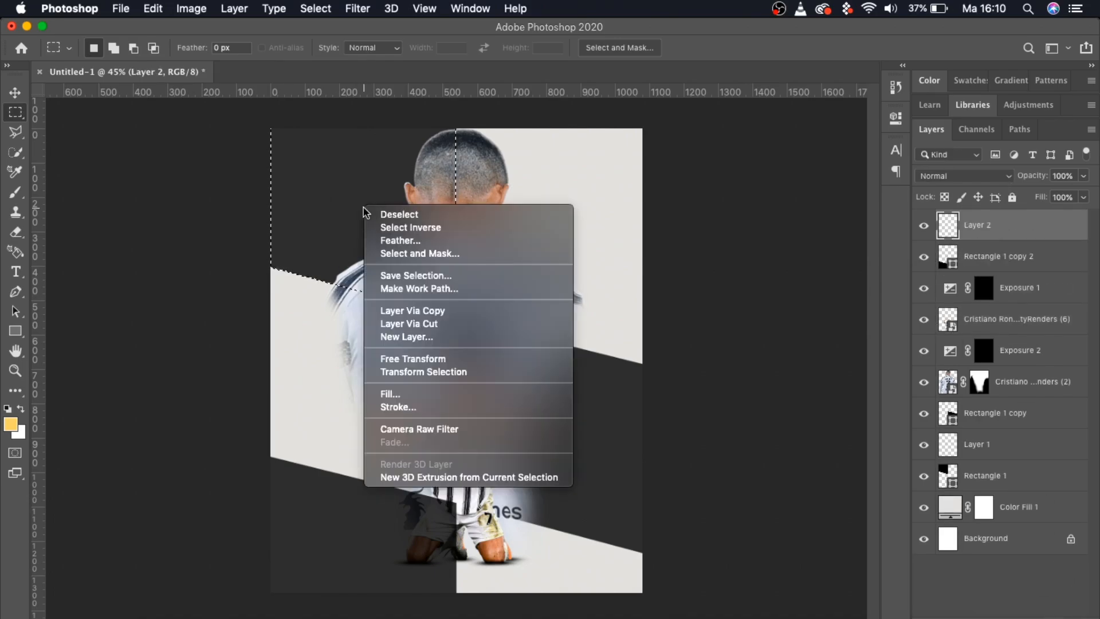
click(417, 408)
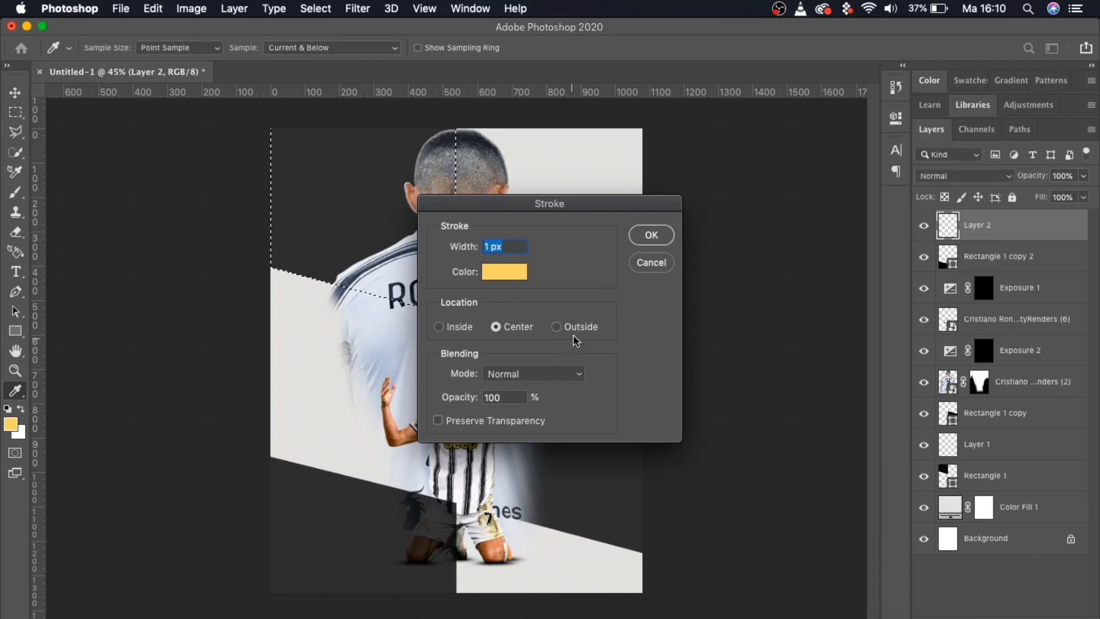
click(651, 235)
Inspect the thin yellow outline up close and undo the 1 px stroke.
scroll(357, 243, up, 8)
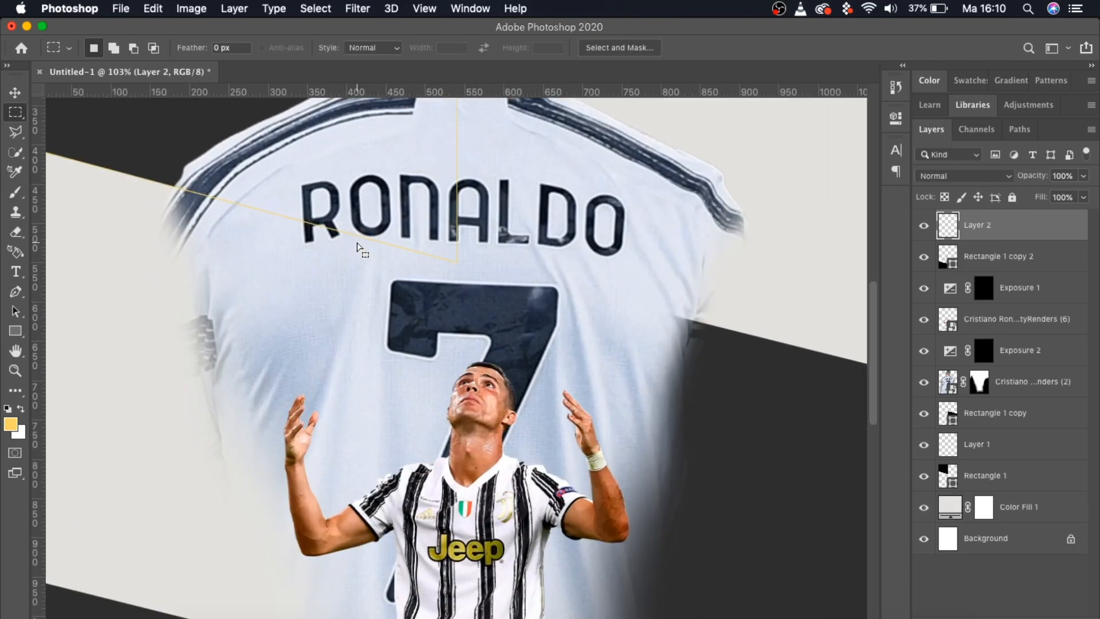
scroll(357, 243, up, 6)
scroll(357, 242, left, 6)
scroll(357, 243, down, 3)
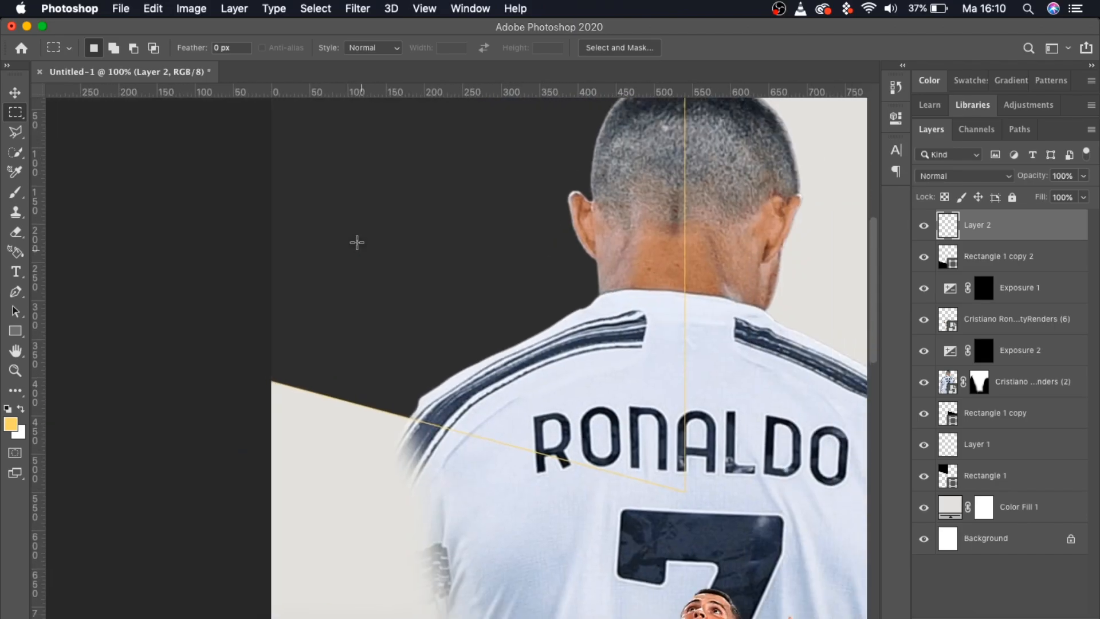
key(super+t)
key(Escape)
scroll(649, 474, right, 4)
scroll(649, 474, down, 3)
scroll(649, 474, up, 4)
key(super+z)
key(super+z)
Stroke the selection with a 2 px yellow line placed outside its edge, and deselect.
right_click(479, 331)
click(514, 532)
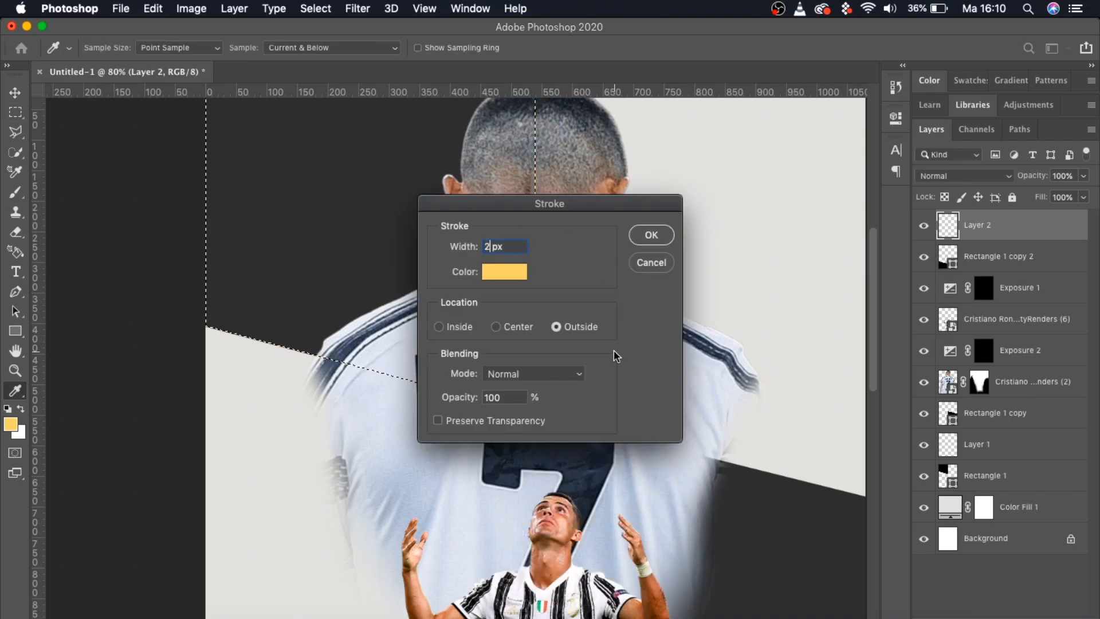
click(650, 234)
key(super+d)
Move the yellow outline slightly down and to the right, off the dark shape's edge.
scroll(605, 275, down, 1)
key(super+t)
drag(536, 413, 550, 427)
key(Return)
Duplicate the yellow outline and move the copy toward the lower-right part of the poster.
scroll(550, 427, down, 3)
key(super+j)
key(super+t)
drag(432, 304, 638, 567)
key(Return)
Turn the outline copy around to -100% width and height and place it just above the right dark shape.
scroll(567, 472, down, 3)
key(super+t)
click(533, 473)
right_click(533, 468)
click(541, 460)
drag(495, 405, 508, 347)
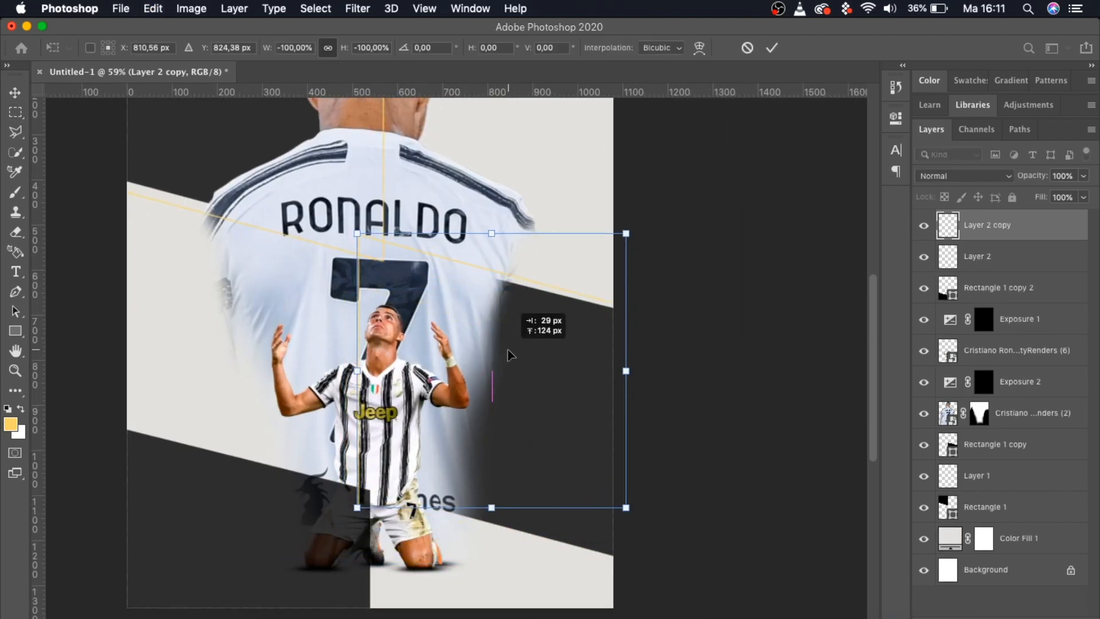
key(Return)
Add a mask to the outline copy and paint its vertical line out with black.
scroll(508, 346, up, 4)
click(981, 618)
scroll(561, 508, left, 4)
key(b)
key(x)
drag(560, 544, 566, 378)
scroll(577, 424, up, 5)
Add a mask to the original outline layer and paint away the vertical line over the player's head.
click(978, 256)
click(981, 618)
drag(569, 152, 547, 304)
scroll(501, 304, down, 4)
key(v)
scroll(453, 310, up, 4)
Set the original outline layer's blend mode to Difference.
click(947, 256)
click(965, 175)
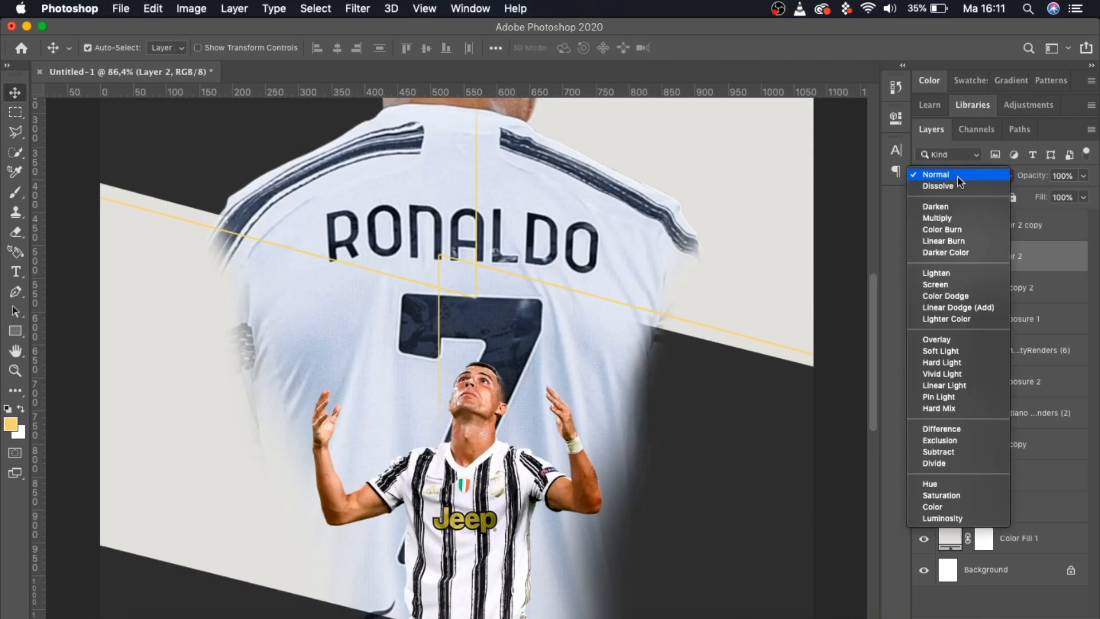
click(957, 428)
Load the original outline as a selection and try to fill it with a dark blue foreground color.
super+click(946, 258)
click(15, 112)
scroll(449, 313, up, 6)
click(11, 424)
click(311, 209)
click(880, 317)
click(573, 255)
click(553, 229)
click(651, 258)
key(super+d)
scroll(623, 337, down, 6)
scroll(623, 343, up, 4)
scroll(628, 406, down, 5)
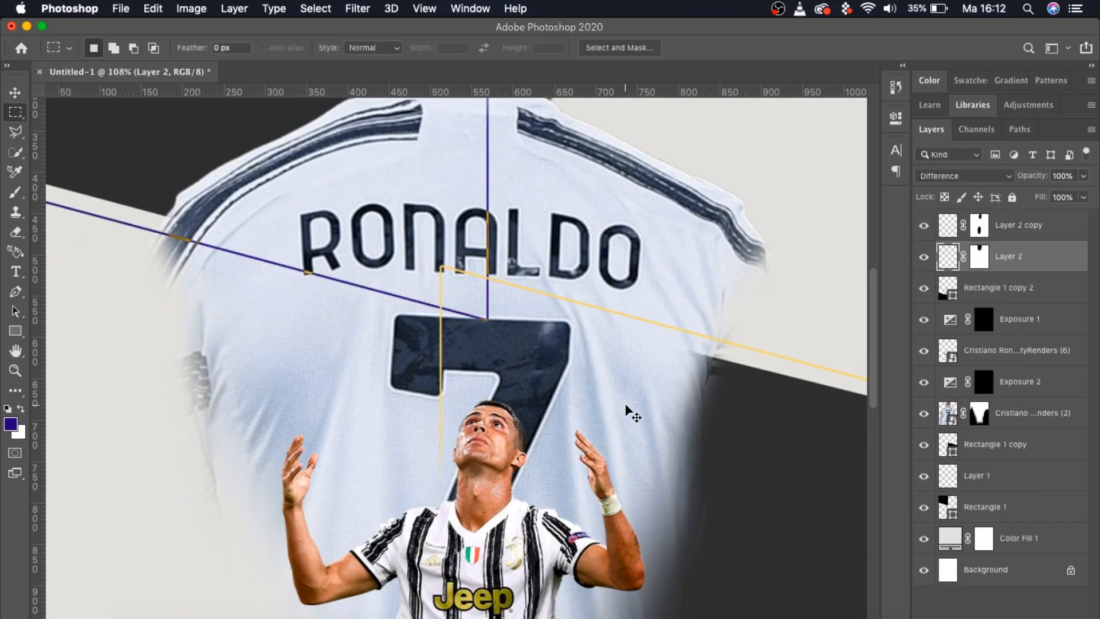
Set the blend mode of both yellow outline layers to Linear Burn.
scroll(631, 401, up, 3)
click(965, 175)
click(952, 247)
click(953, 225)
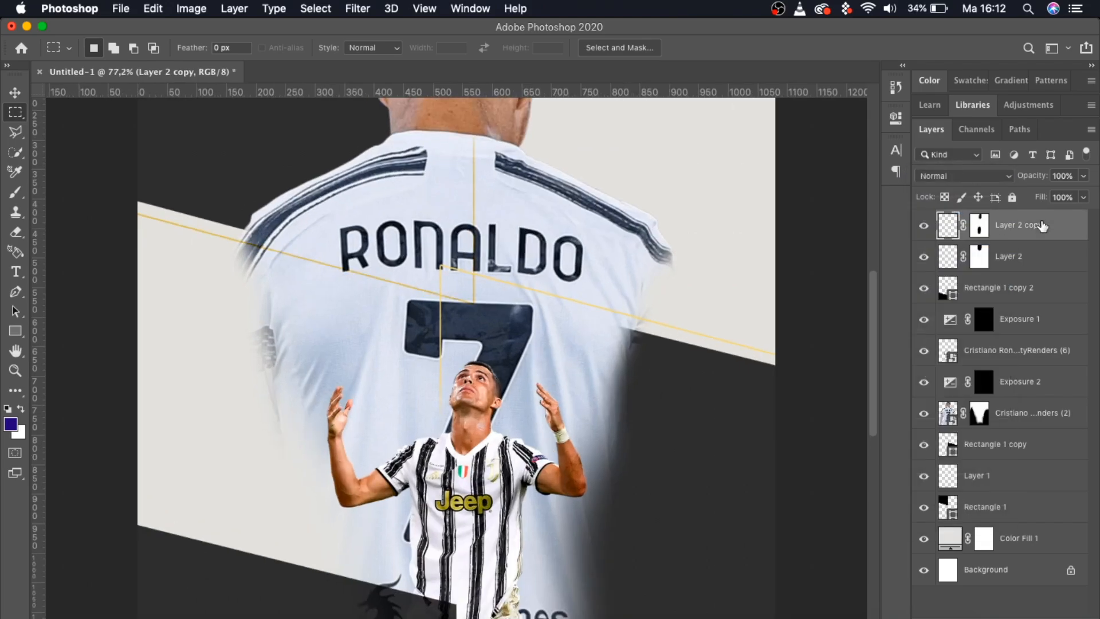
click(954, 176)
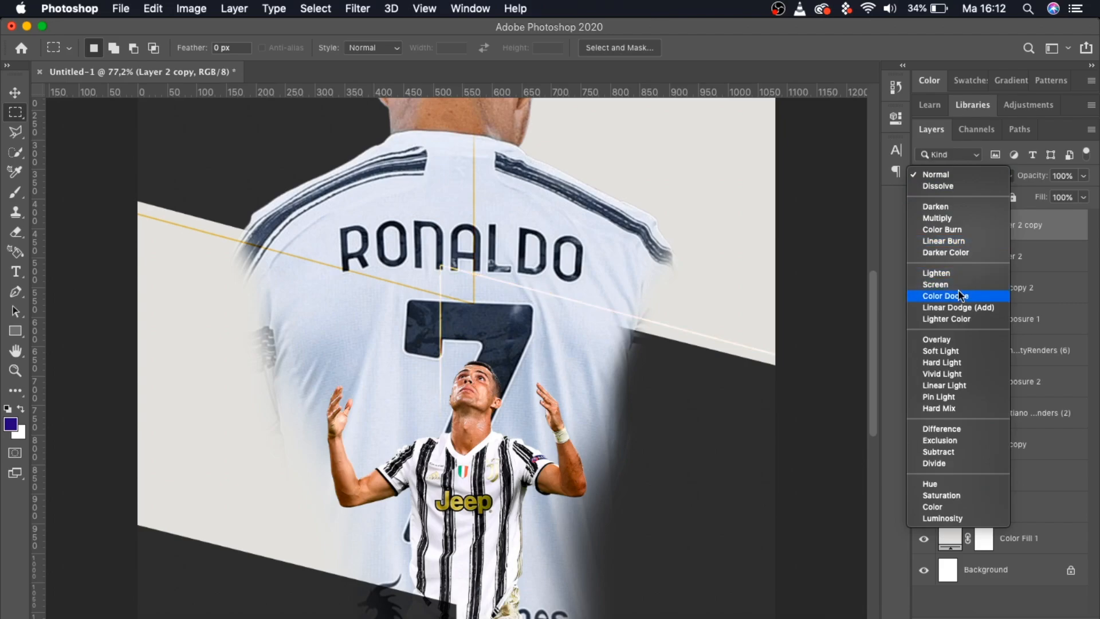
click(960, 241)
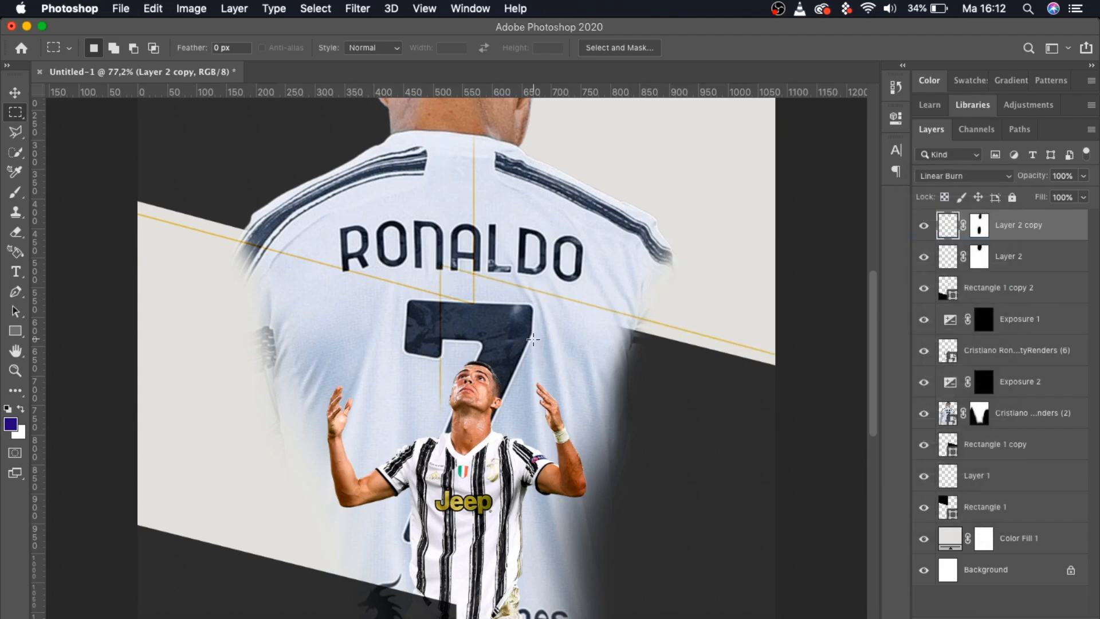
Add a new layer above the color fill and set up a soft black brush with 10% flow.
scroll(533, 341, down, 3)
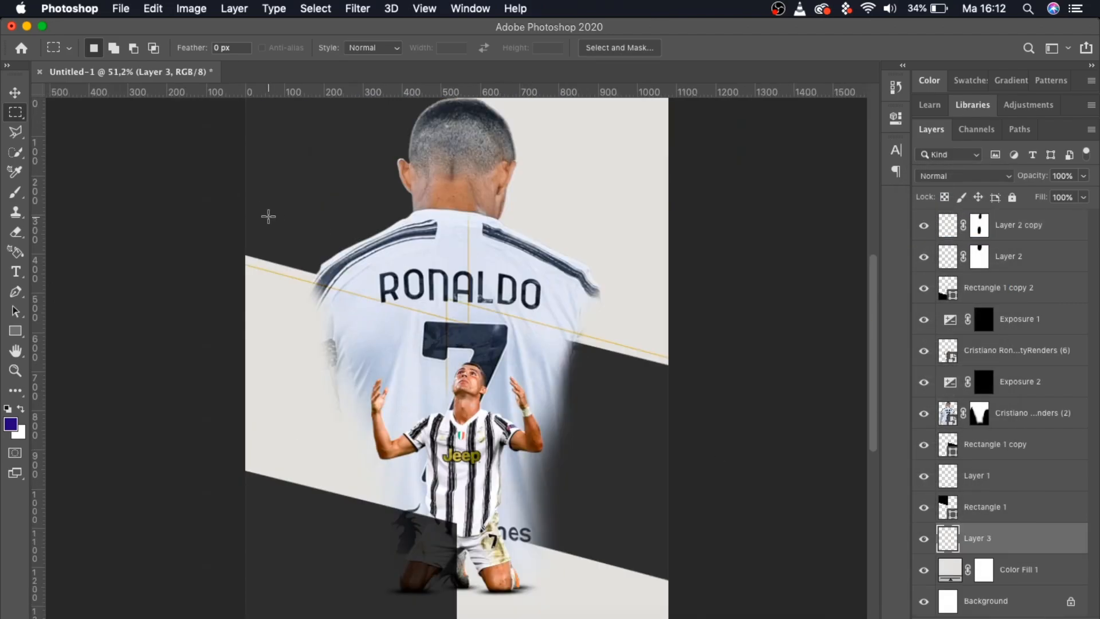
click(16, 193)
click(112, 49)
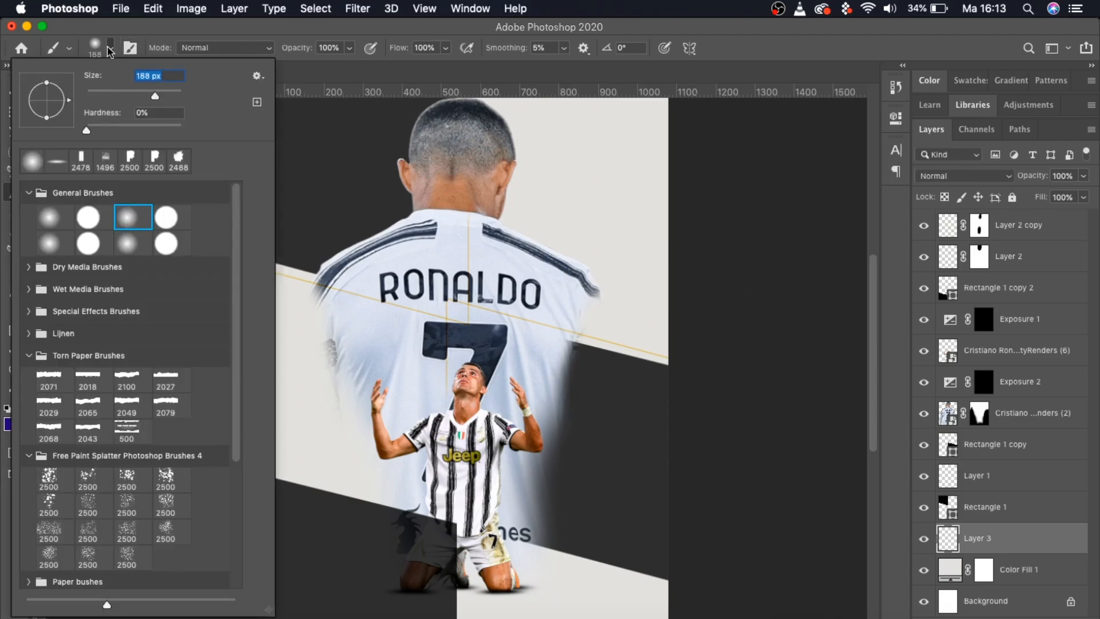
key(Return)
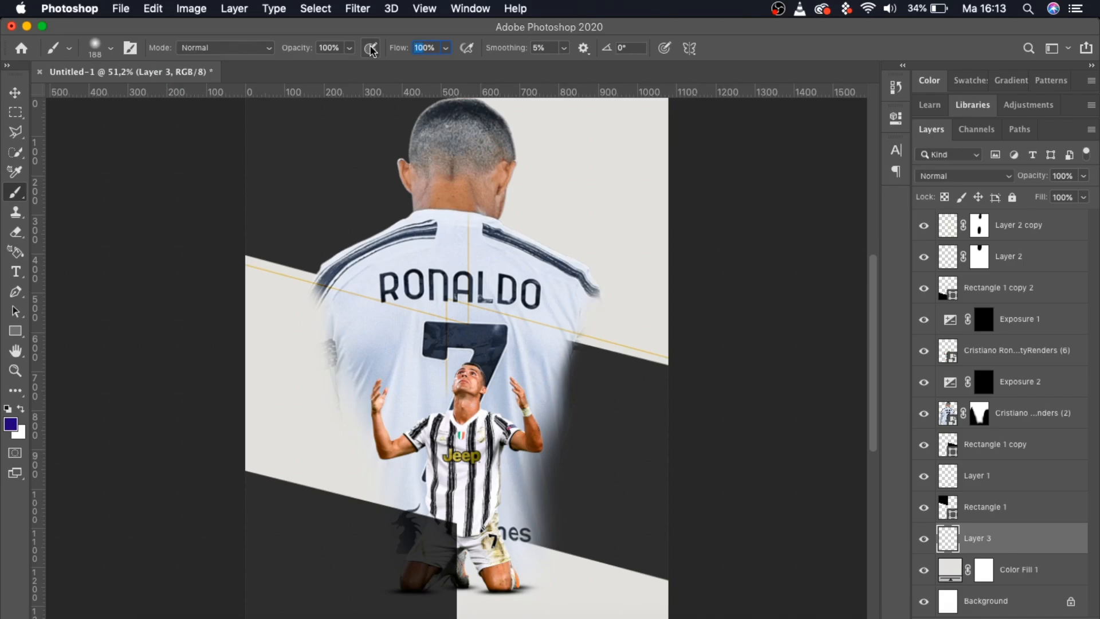
click(370, 49)
click(110, 48)
click(111, 48)
click(10, 424)
click(534, 519)
click(881, 317)
Enlarge the brush to 316 px and paint faint black shading over the light background areas.
click(318, 459)
key(super+z)
click(110, 48)
drag(155, 96, 166, 97)
click(296, 474)
click(261, 451)
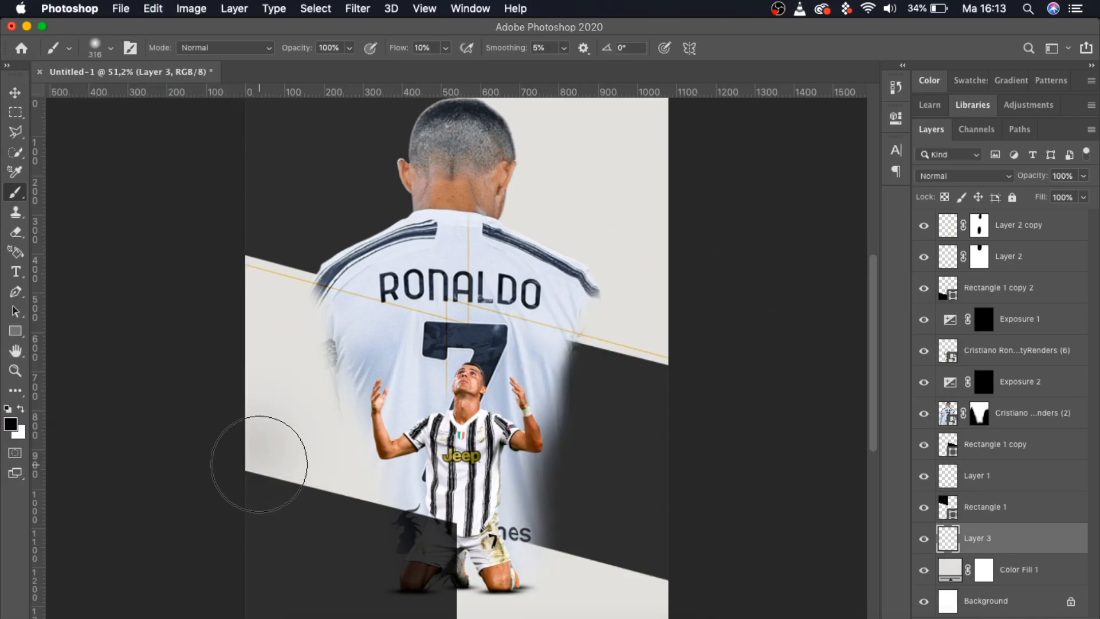
click(566, 233)
scroll(409, 311, up, 2)
scroll(753, 501, down, 3)
click(620, 564)
scroll(520, 368, up, 4)
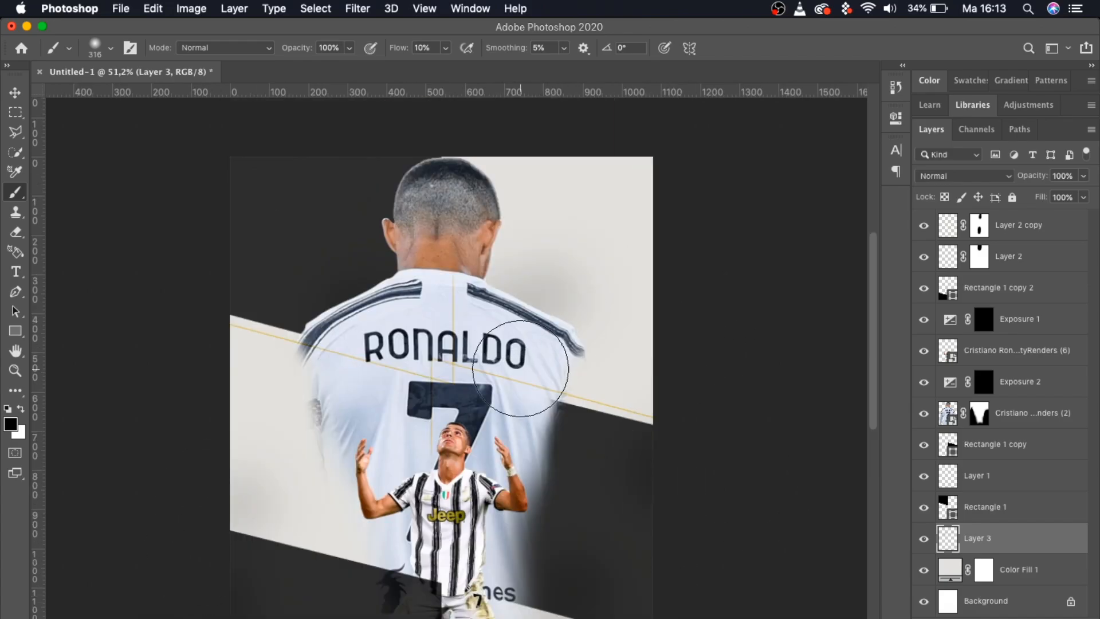
click(495, 200)
Raise the brush flow to 20% and its size to 428 px, and deepen the background shading.
drag(398, 50, 405, 50)
click(111, 48)
drag(165, 96, 172, 96)
click(270, 184)
click(561, 366)
key(super+z)
scroll(822, 372, down, 4)
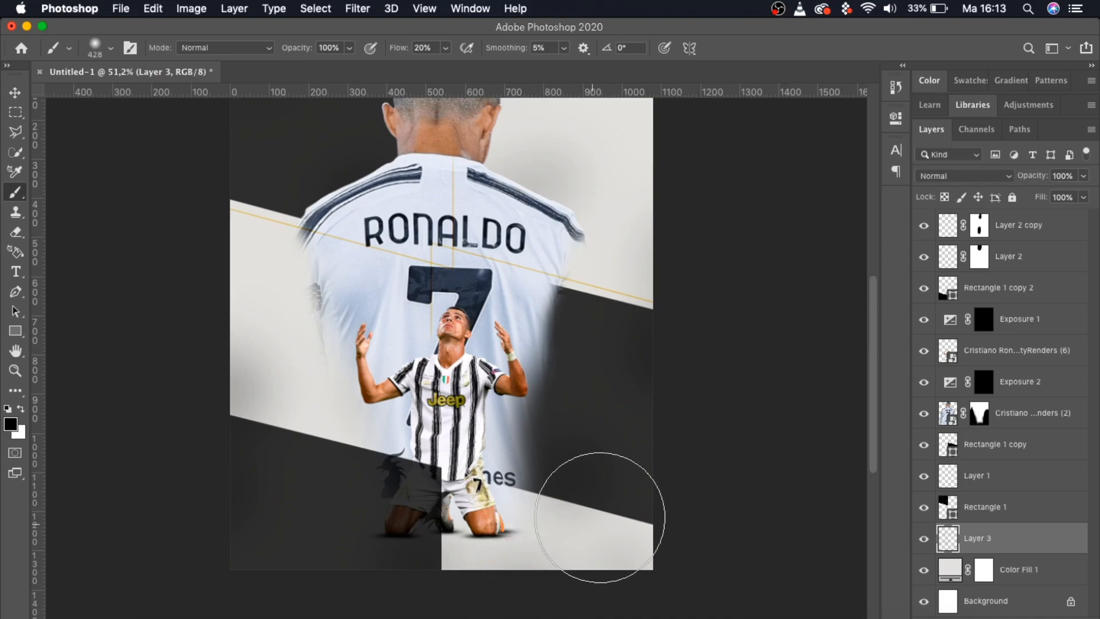
scroll(696, 394, down, 4)
Load the kneeling player's silhouette as a selection and add a new layer directly beneath his layer.
key(v)
scroll(459, 409, up, 5)
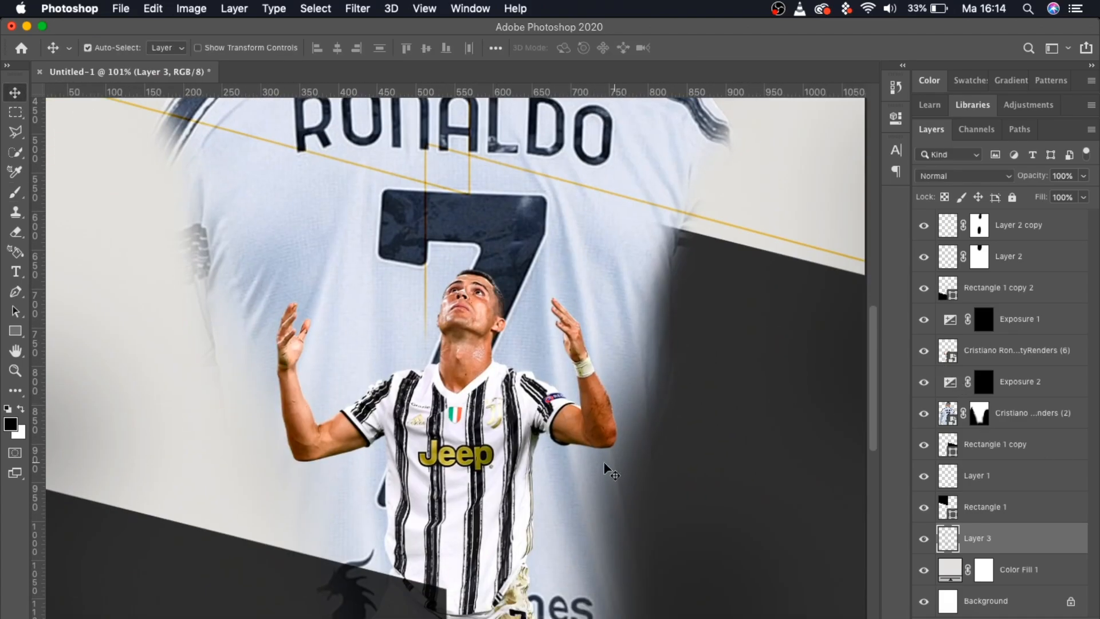
scroll(610, 472, left, 2)
scroll(539, 292, down, 4)
scroll(541, 357, down, 1)
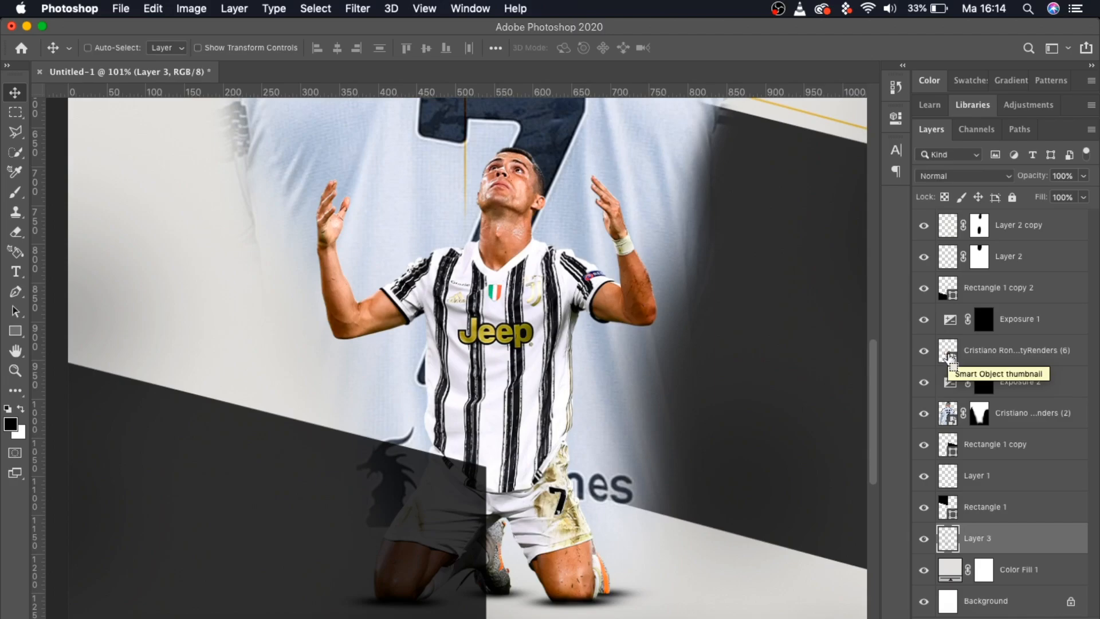
super+click(949, 358)
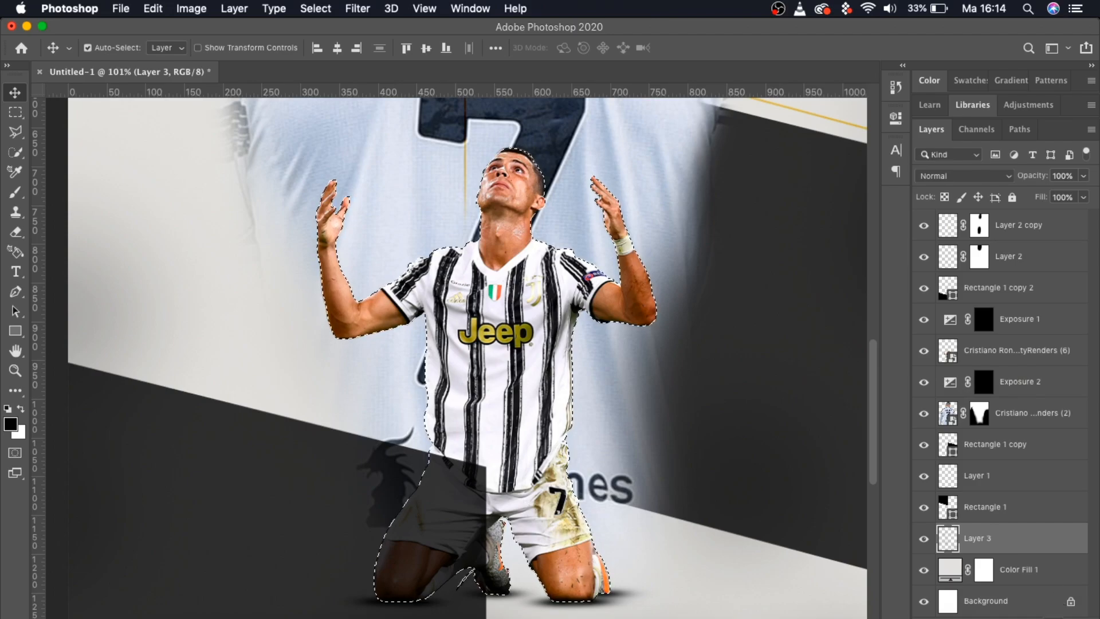
click(15, 113)
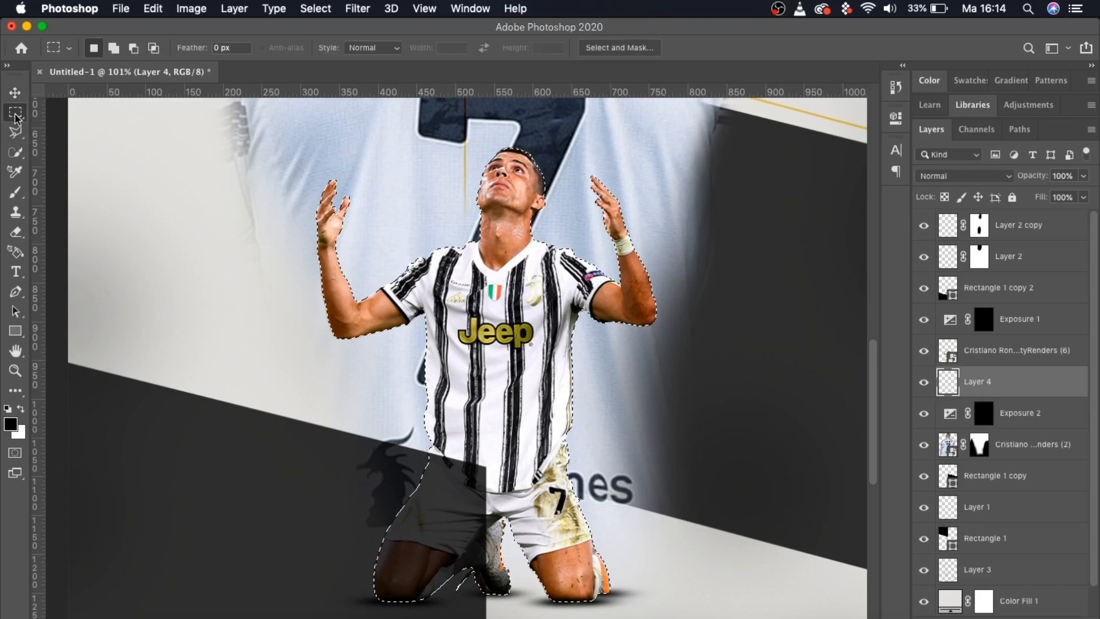
Fill the silhouette selection with white on the new layer and deselect.
right_click(473, 382)
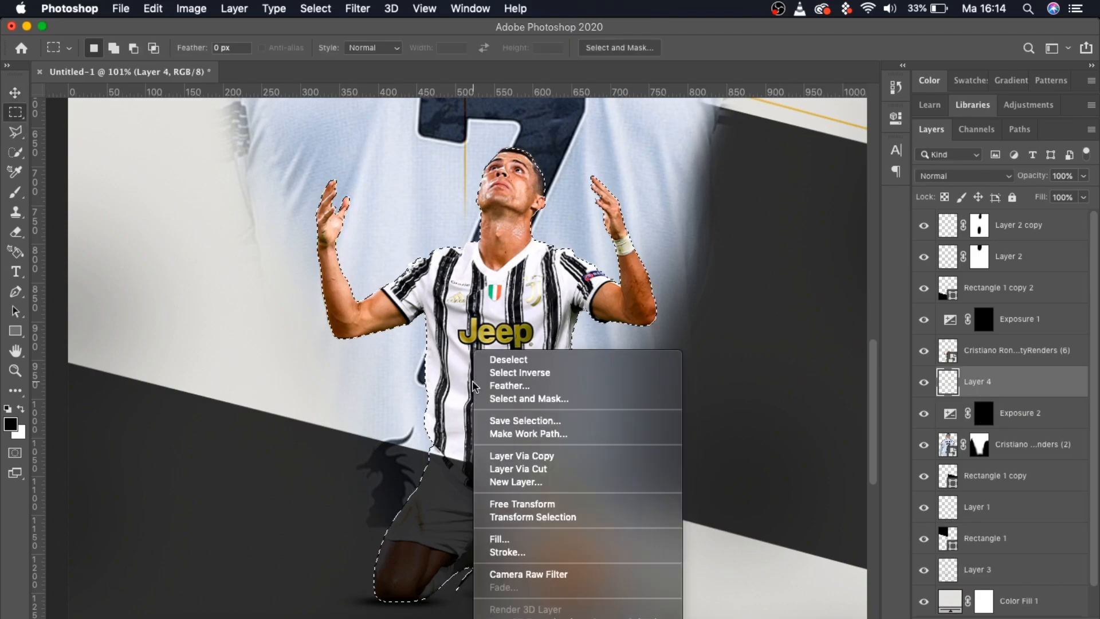
click(528, 538)
click(584, 256)
click(526, 377)
click(652, 258)
key(m)
key(super+d)
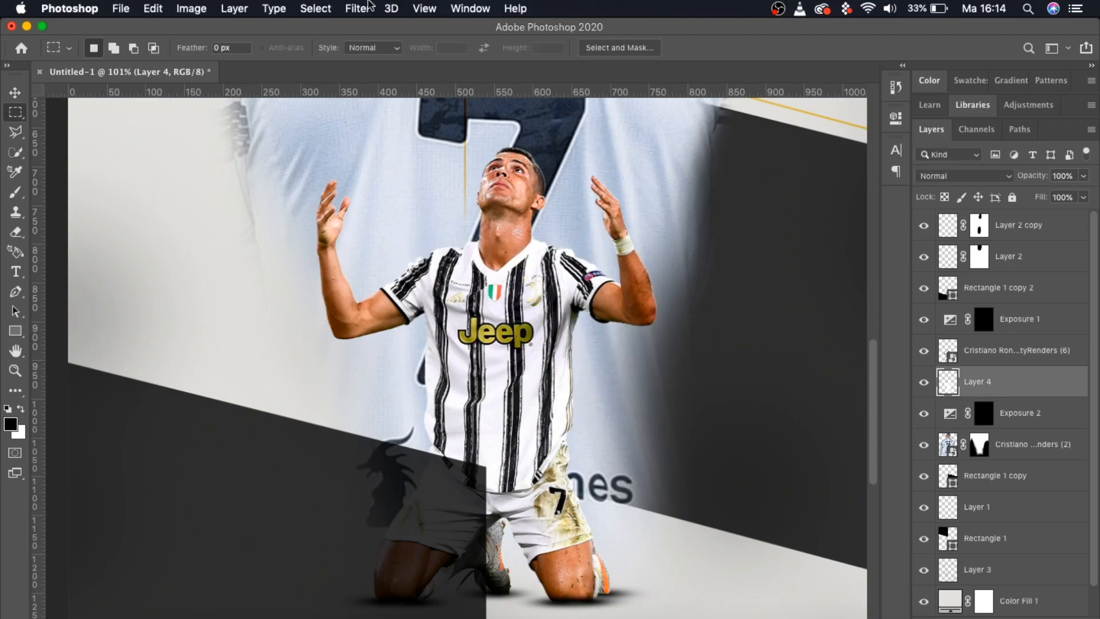
Apply a Gaussian Blur with a 10-pixel radius to the white silhouette to make a glow.
click(369, 7)
mouse_move(394, 190)
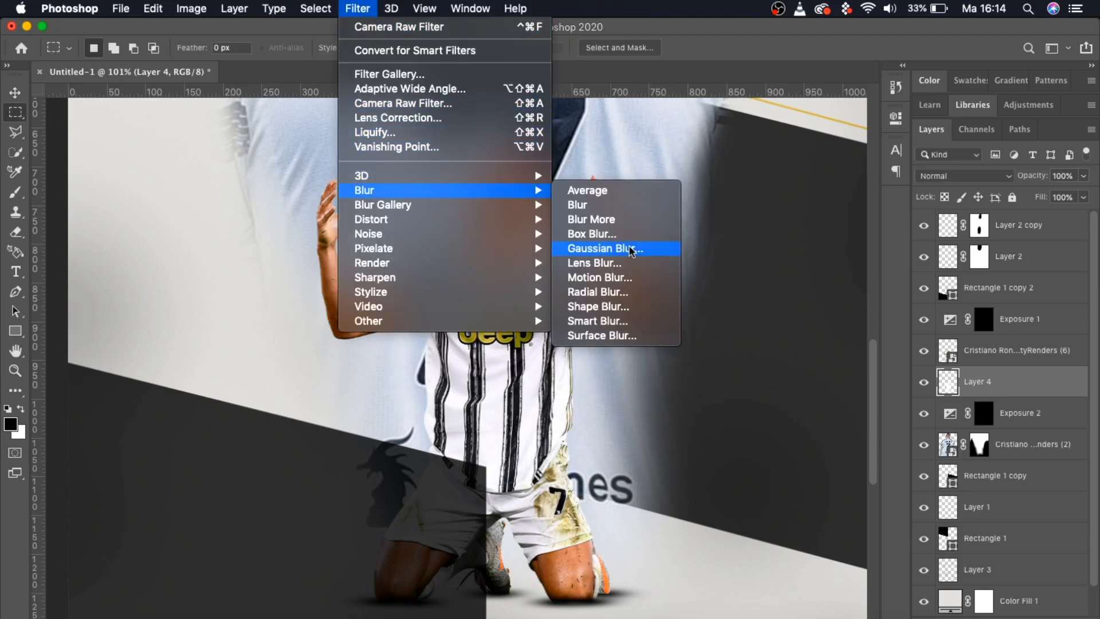
click(611, 248)
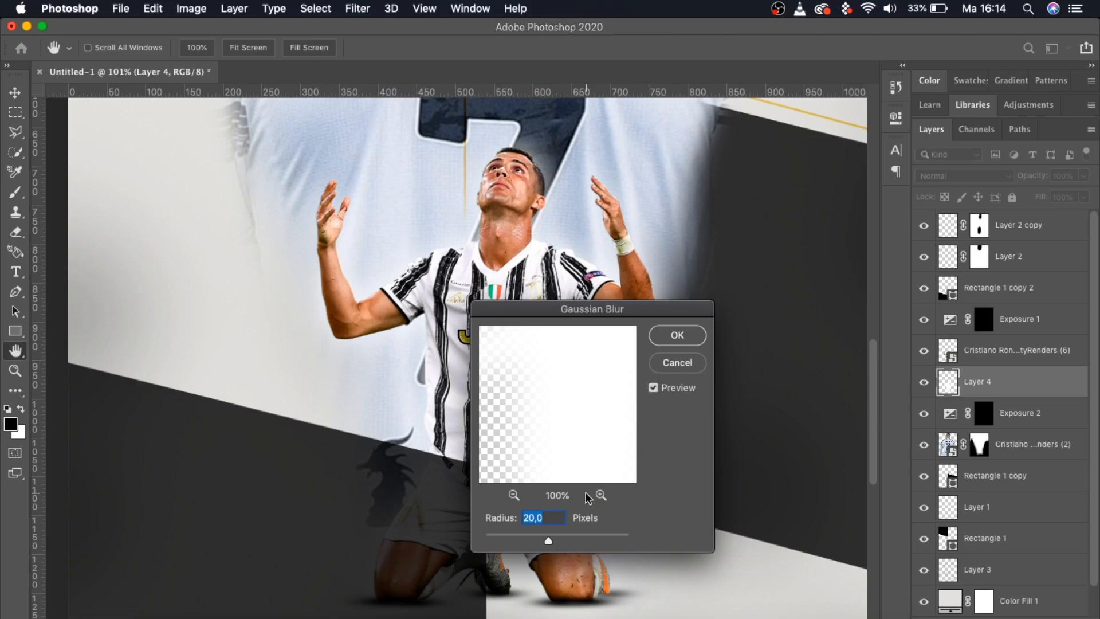
text(2)
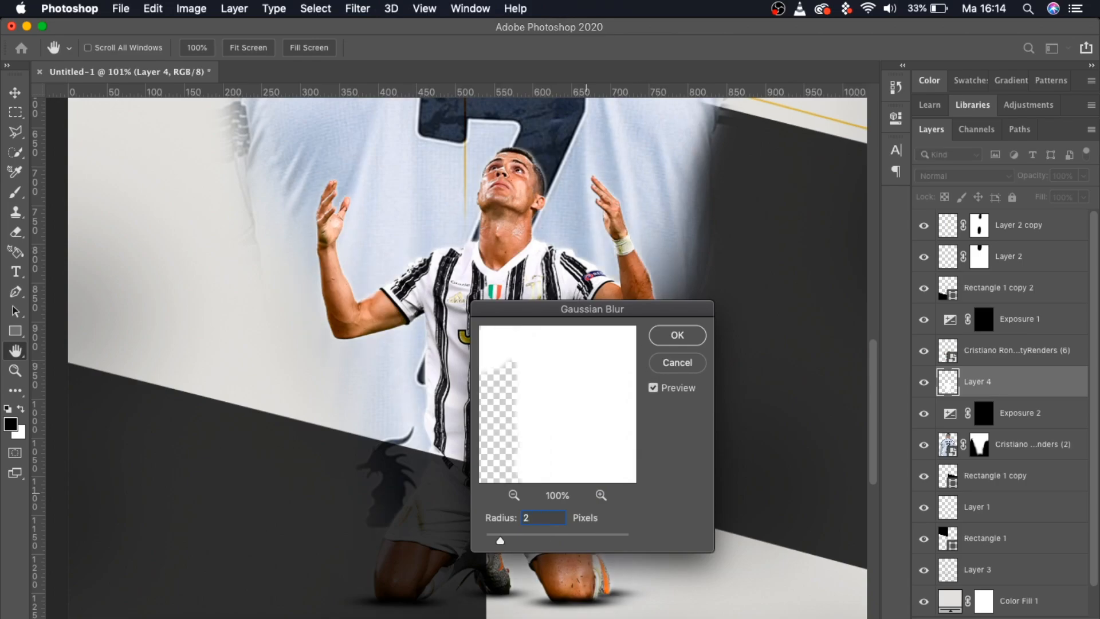
key(BackSpace)
text(6)
key(BackSpace)
text(10)
click(672, 342)
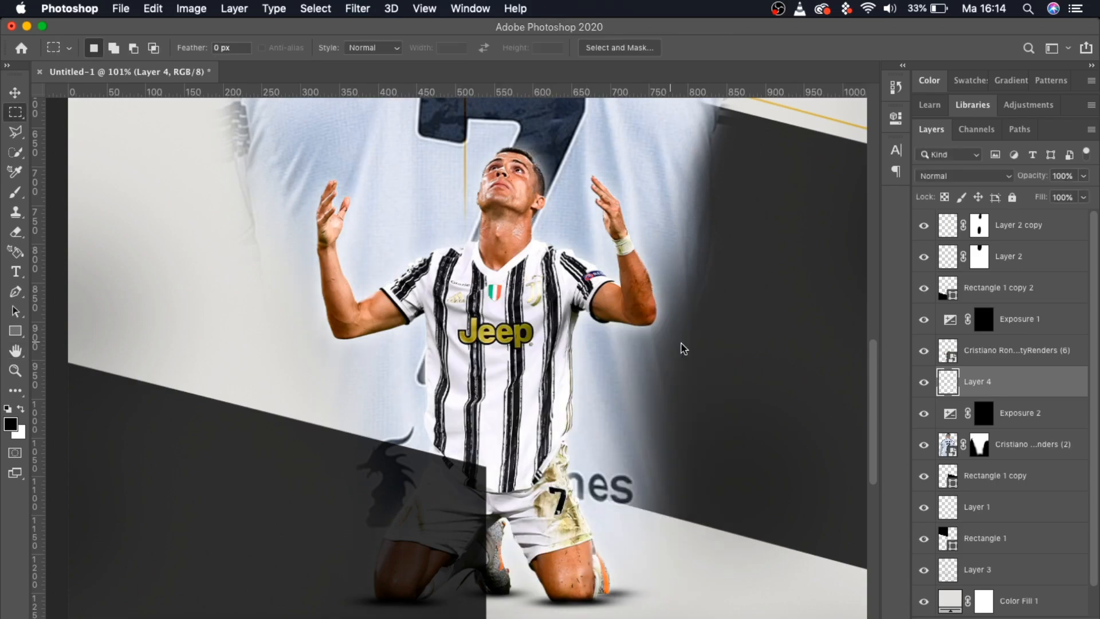
Compare the poster with the glow layer hidden and shown, and duplicate the kneeling player's layer.
click(925, 388)
click(926, 388)
click(925, 388)
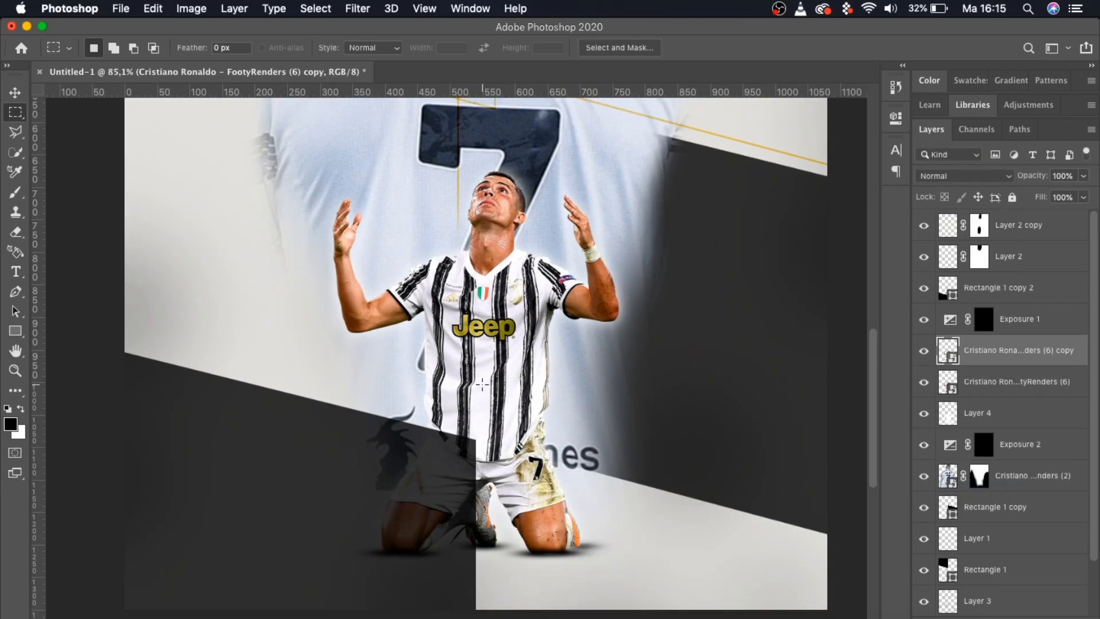
scroll(482, 383, down, 3)
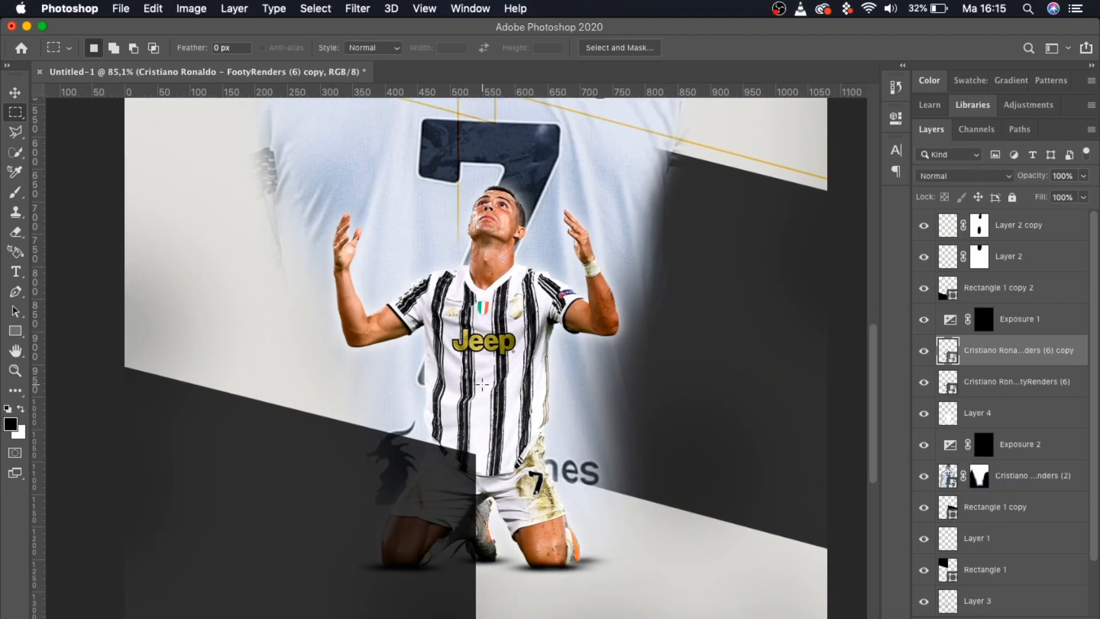
scroll(479, 460, down, 2)
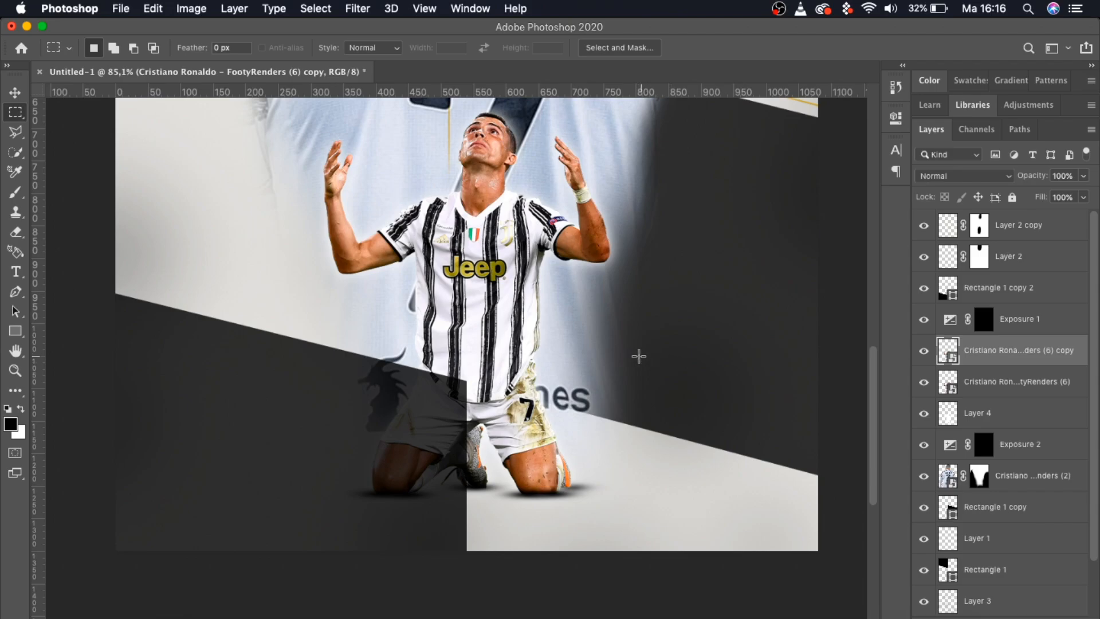
Flip the kneeling player's duplicate vertically and move it below his knees as a floor reflection.
key(super+t)
right_click(490, 293)
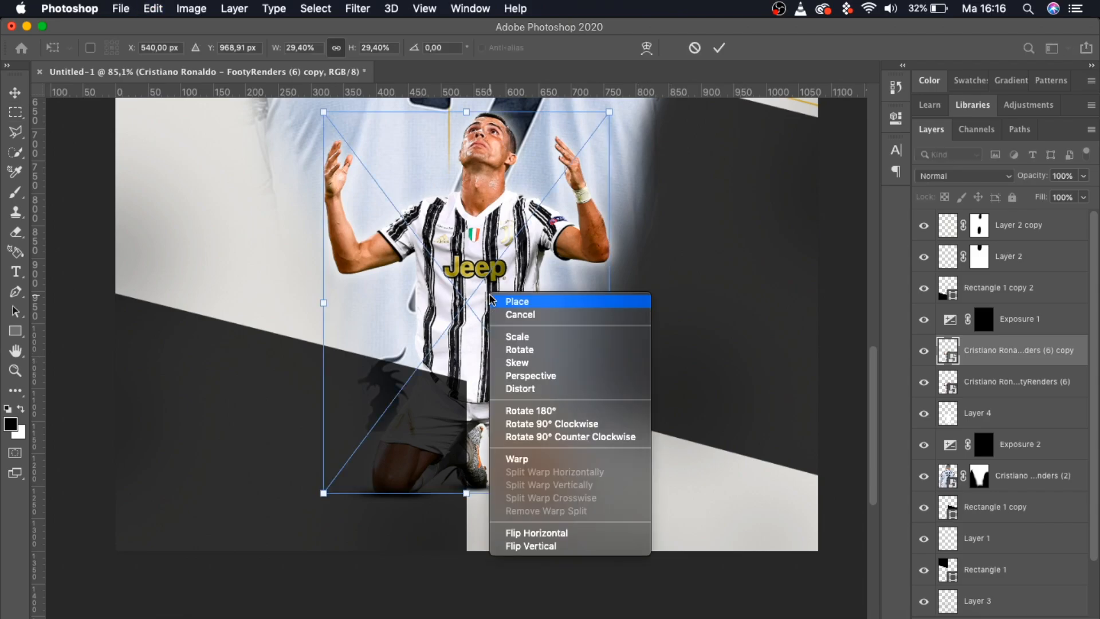
click(563, 546)
drag(491, 239, 493, 617)
scroll(537, 454, up, 4)
scroll(537, 454, down, 5)
key(Return)
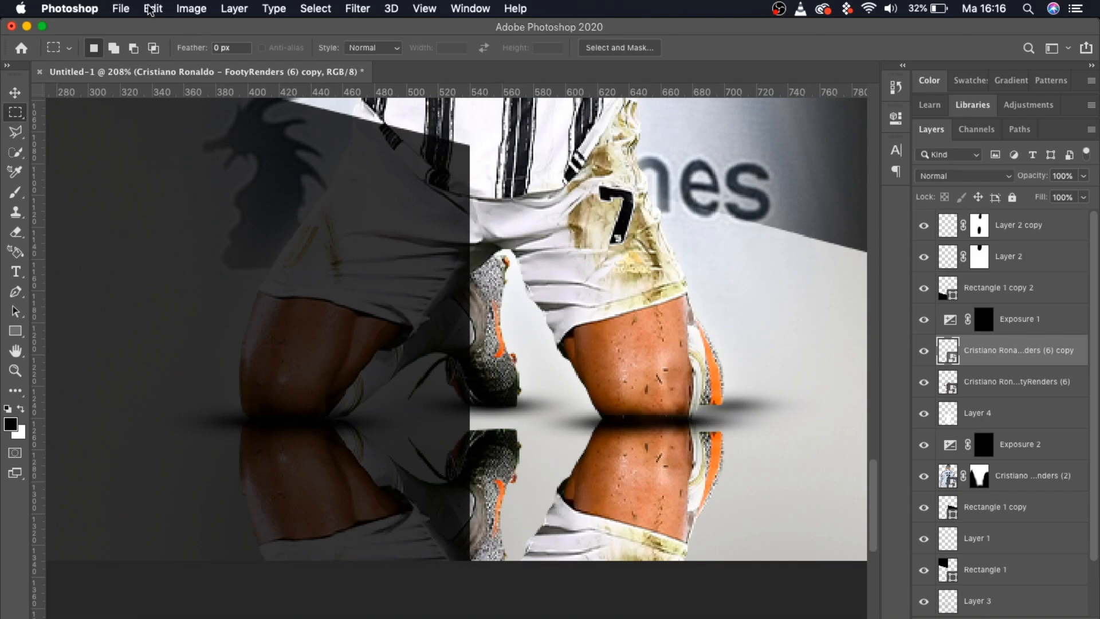
Warp the reflection with a 5 x 5 grid, adding a vertical split beside the middle shoe and pulling that shoe's reflection up.
key(ctrl+t)
right_click(572, 490)
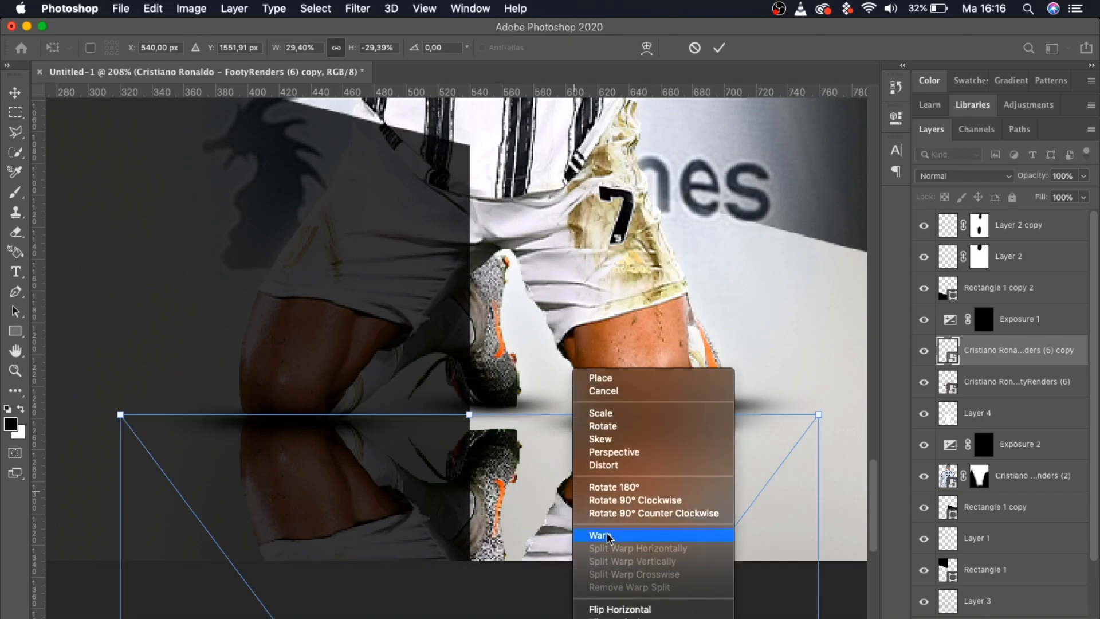
click(606, 537)
click(271, 47)
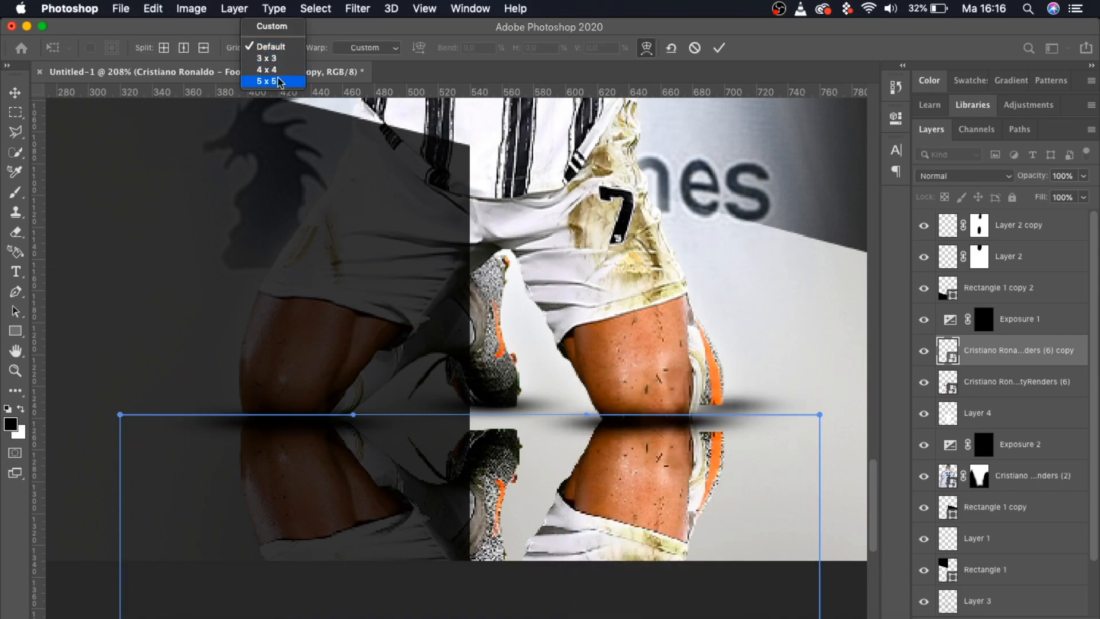
click(263, 81)
drag(478, 414, 520, 392)
key(super+z)
click(187, 51)
click(520, 409)
drag(480, 600, 521, 583)
drag(399, 600, 401, 587)
Pull the outer shoe's reflection up using two added vertical warp splits, and move the reflection layer below the original player's layer.
click(183, 48)
click(696, 451)
click(183, 48)
click(720, 415)
drag(720, 413, 719, 385)
drag(696, 413, 700, 395)
key(Return)
drag(978, 352, 982, 396)
scroll(810, 441, down, 3)
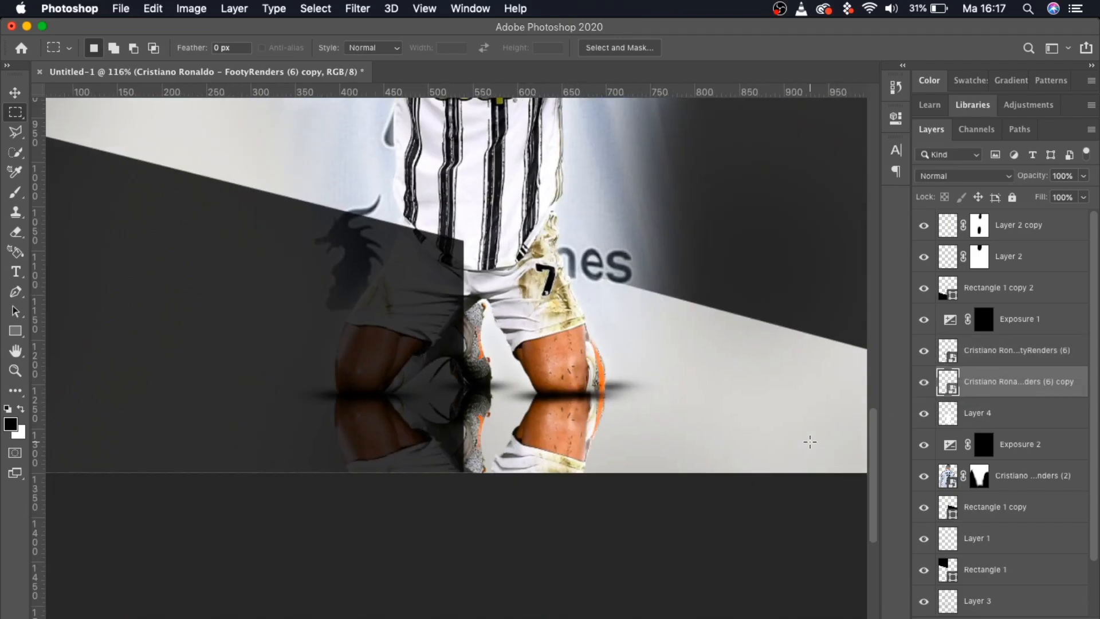
Try fading the reflection with a layer mask and soft black brush dabs below the knees.
click(994, 618)
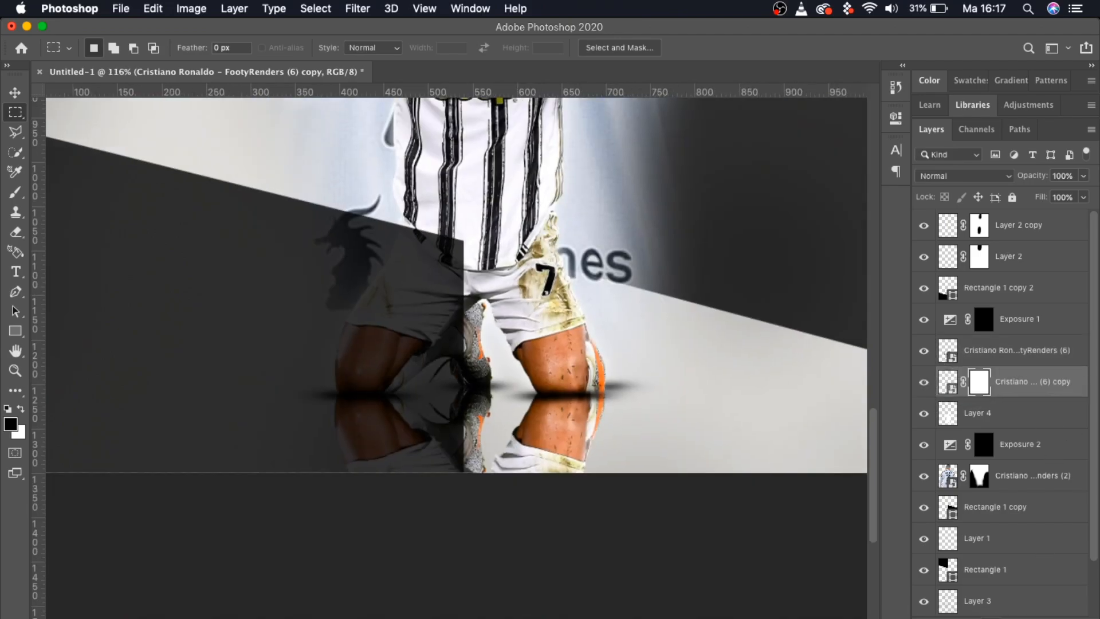
click(17, 192)
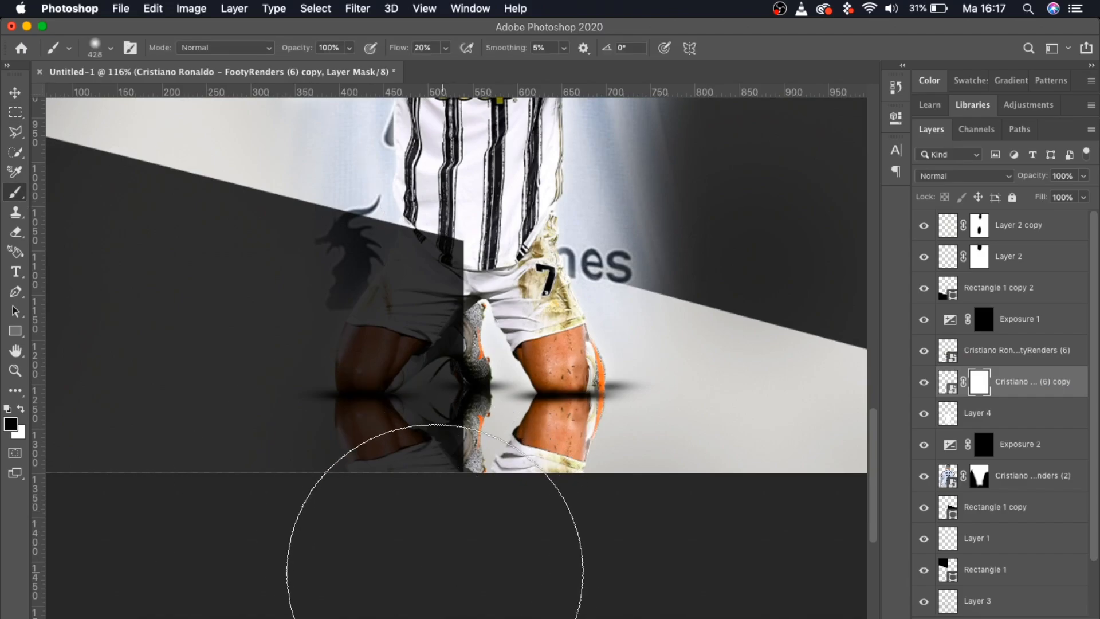
click(358, 425)
click(562, 426)
click(528, 448)
click(440, 402)
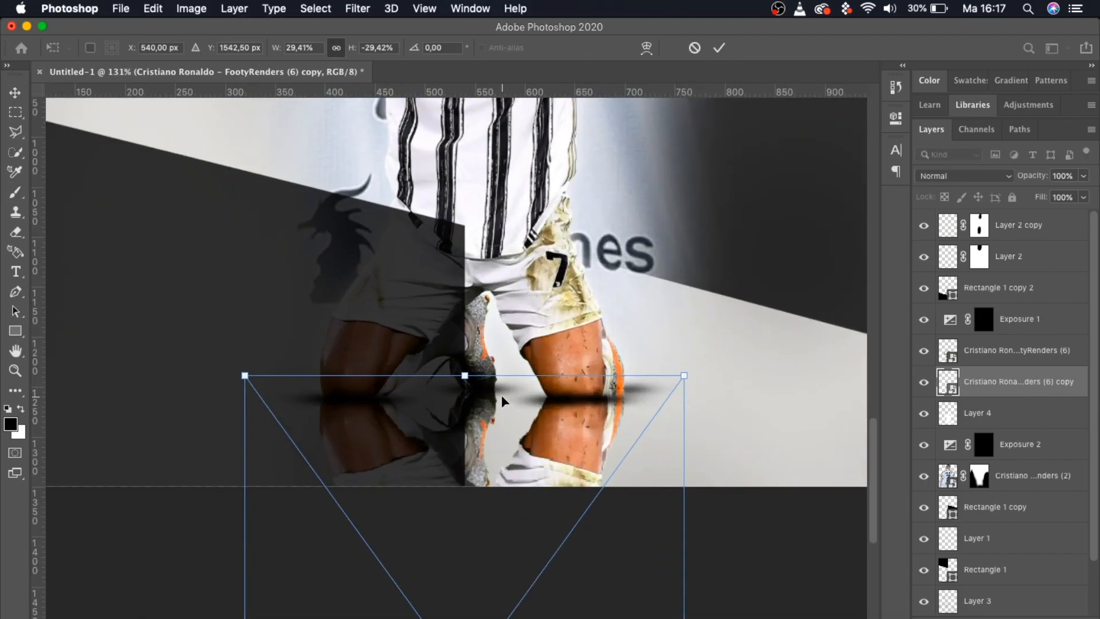
Apply a Perspective transform to the reflection, widening its far end below the canvas.
scroll(503, 400, down, 5)
scroll(477, 336, down, 5)
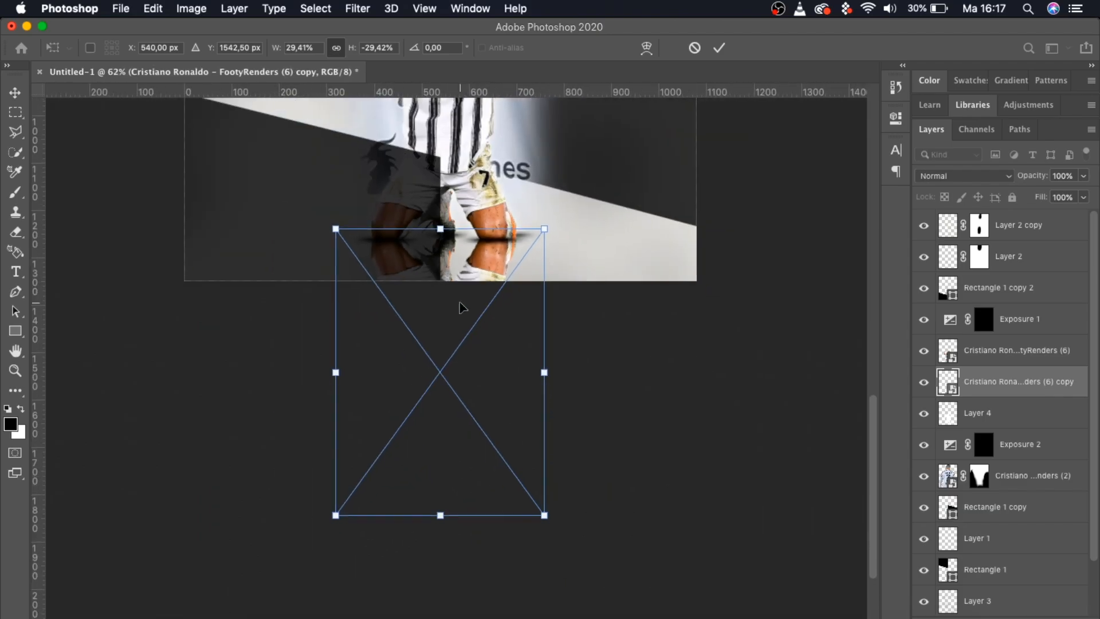
right_click(491, 258)
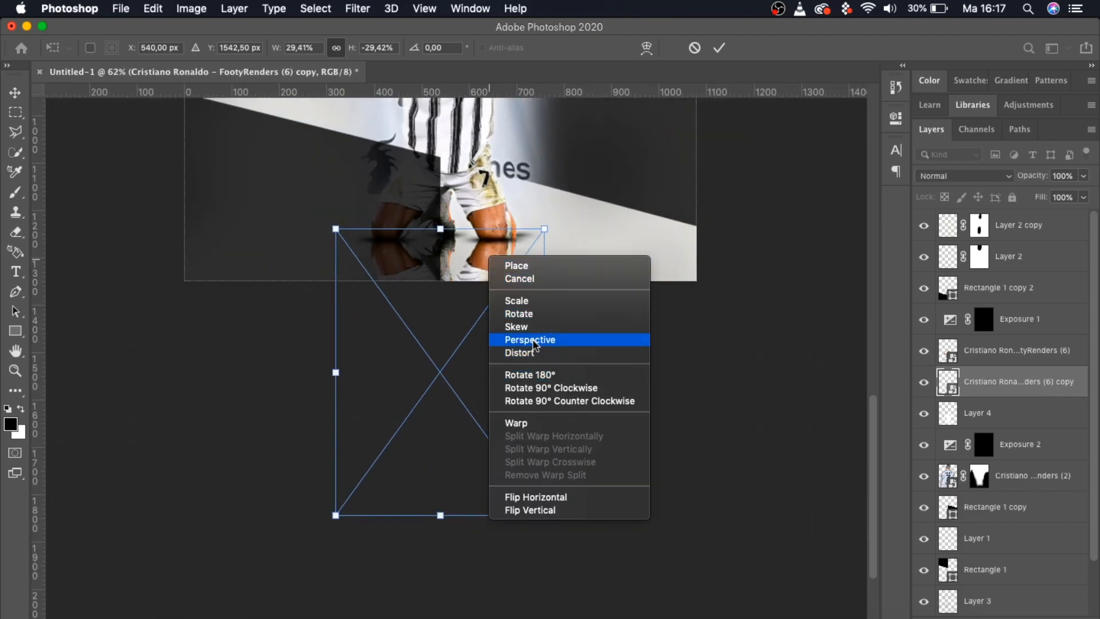
click(533, 342)
drag(545, 520, 600, 491)
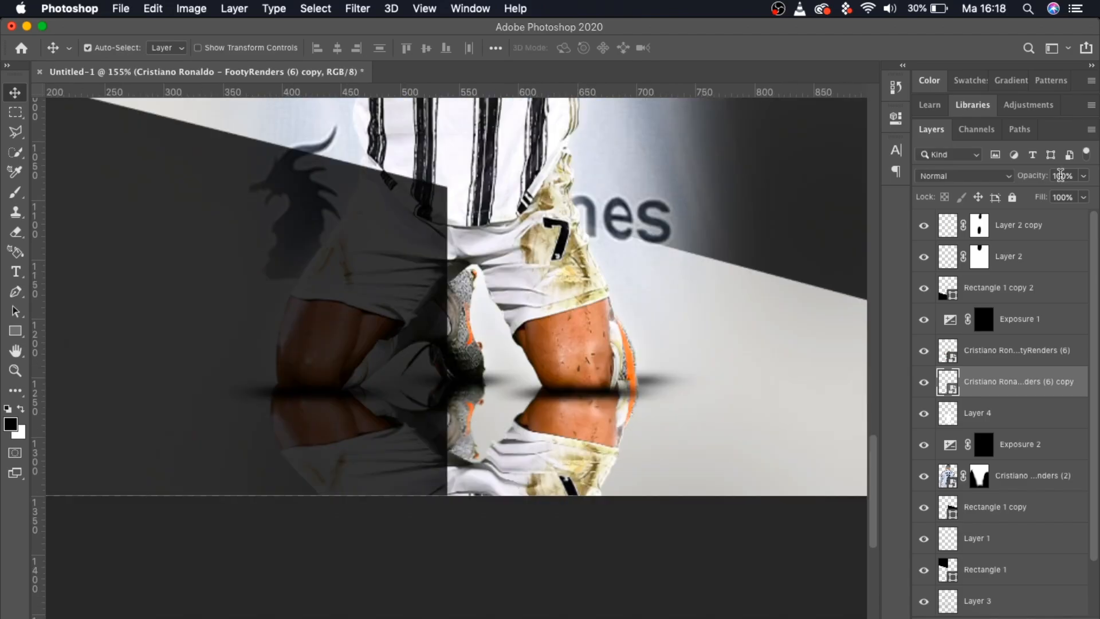
Reduce the reflection layer's opacity to 50%.
click(1060, 175)
text(60)
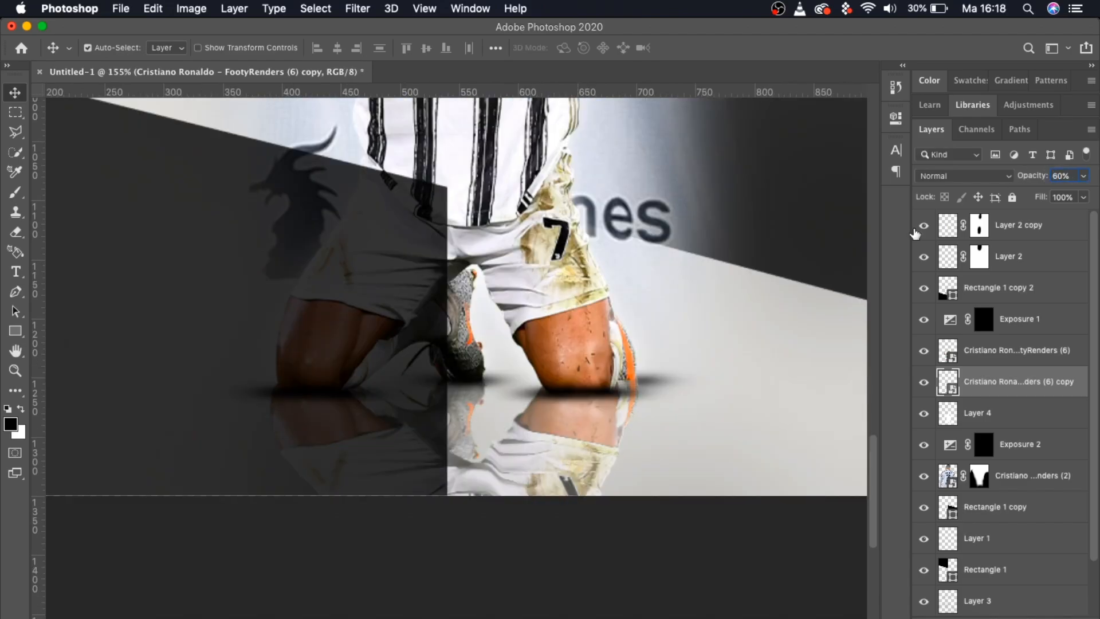
key(BackSpace)
text(4)
key(BackSpace)
text(5)
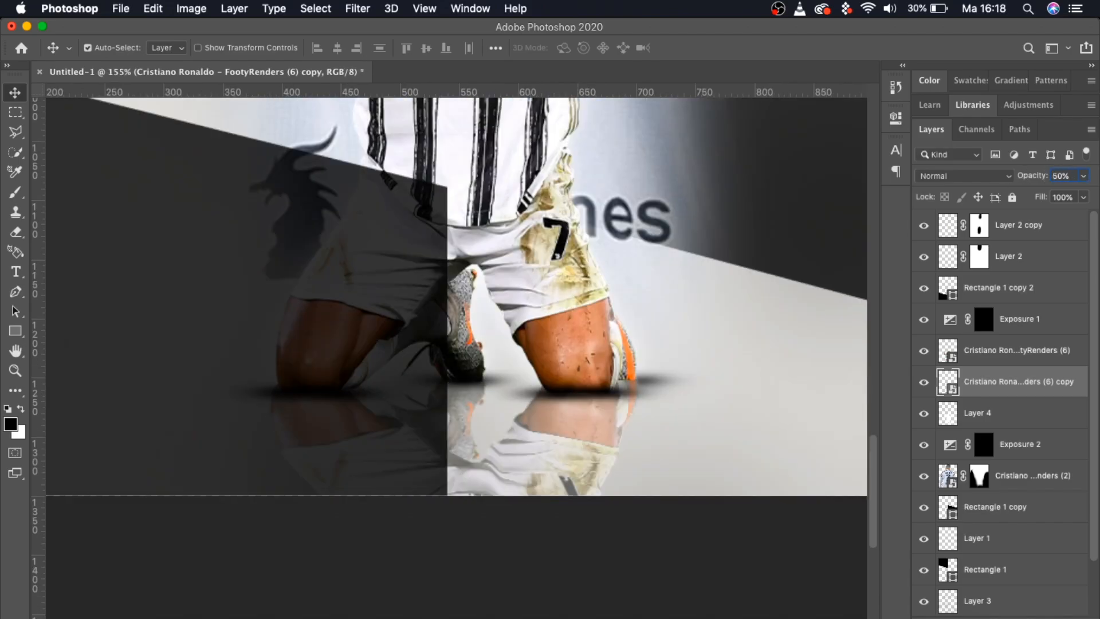
Add a layer mask to the reflection and fade out its lower part with a soft black 159 px brush.
click(989, 617)
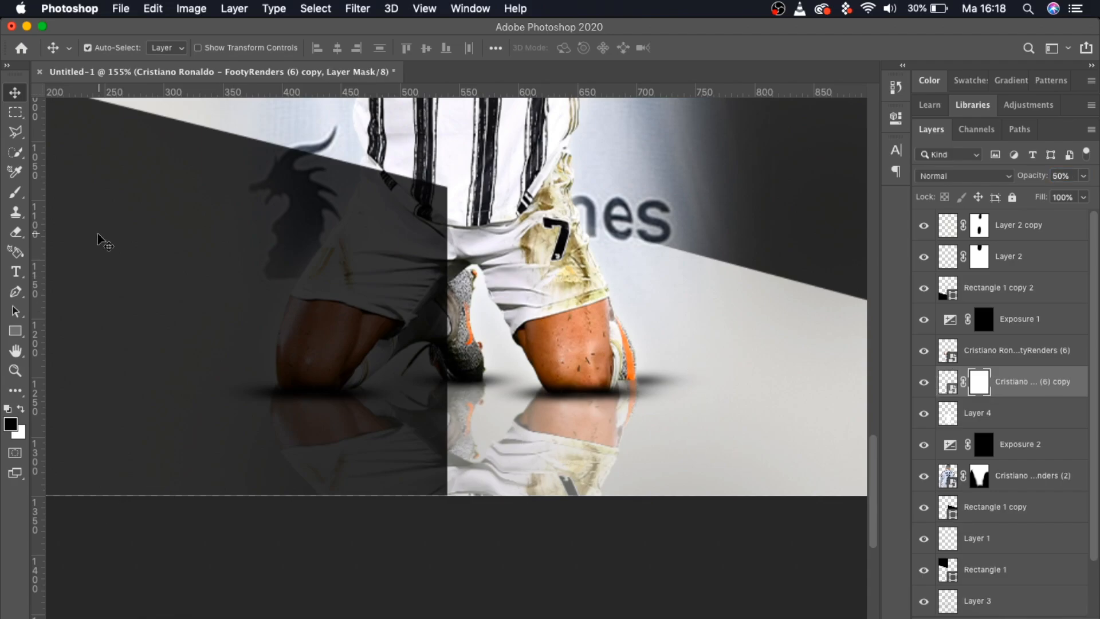
click(12, 192)
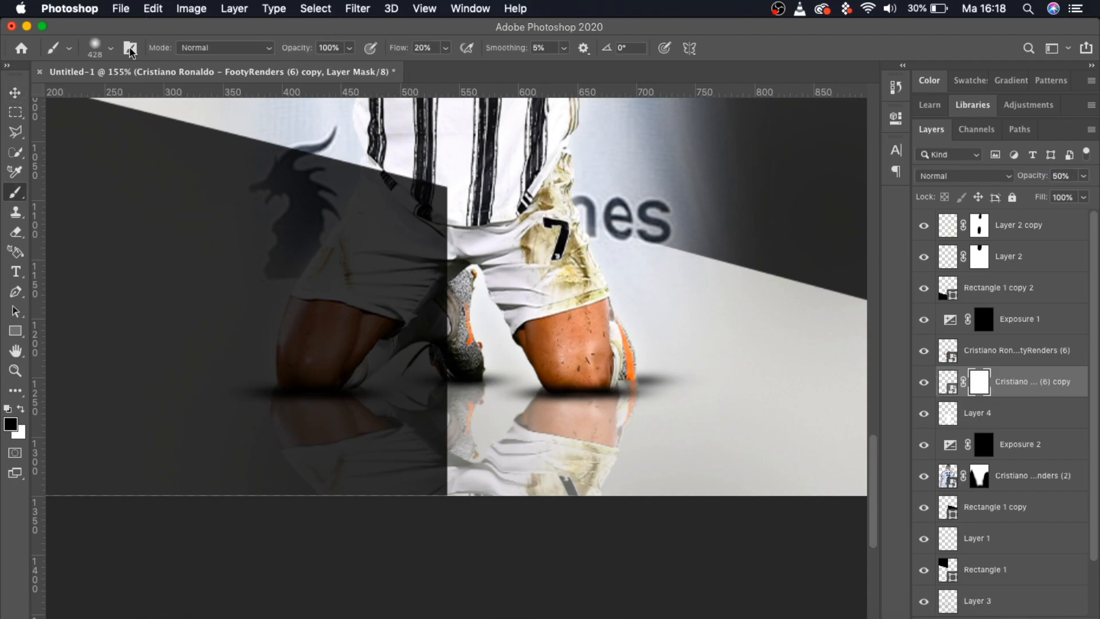
click(111, 50)
click(148, 97)
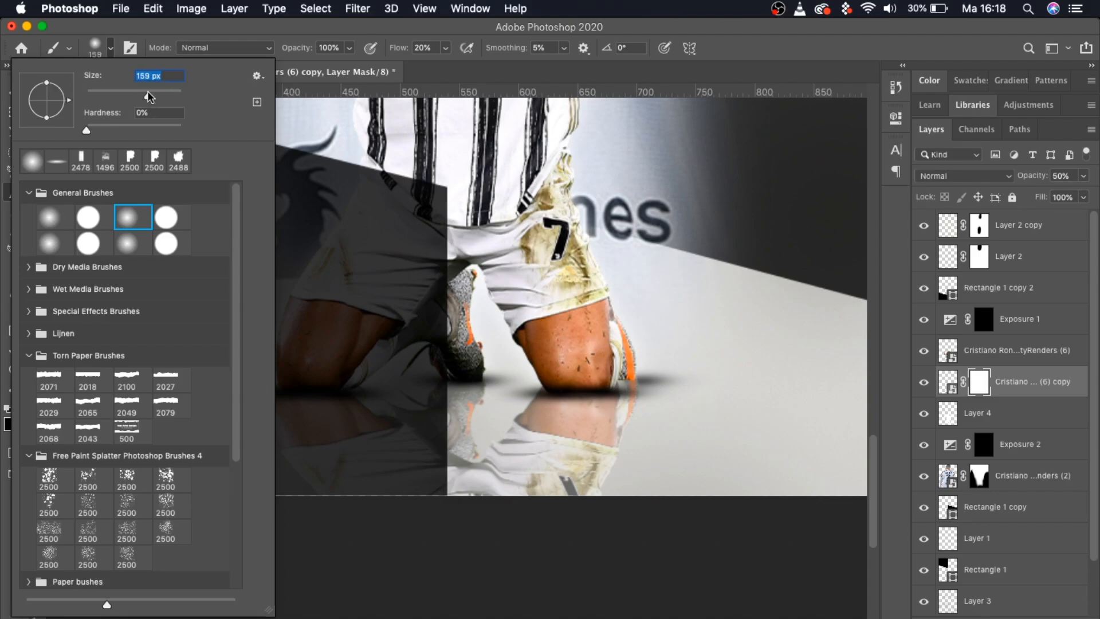
click(113, 47)
mouse_move(414, 522)
mouse_down()
mouse_move(599, 504)
mouse_move(589, 536)
mouse_move(363, 504)
mouse_move(383, 504)
mouse_up()
Lower the reflection layer's opacity to 40% and fine-tune it against the whole poster.
click(947, 380)
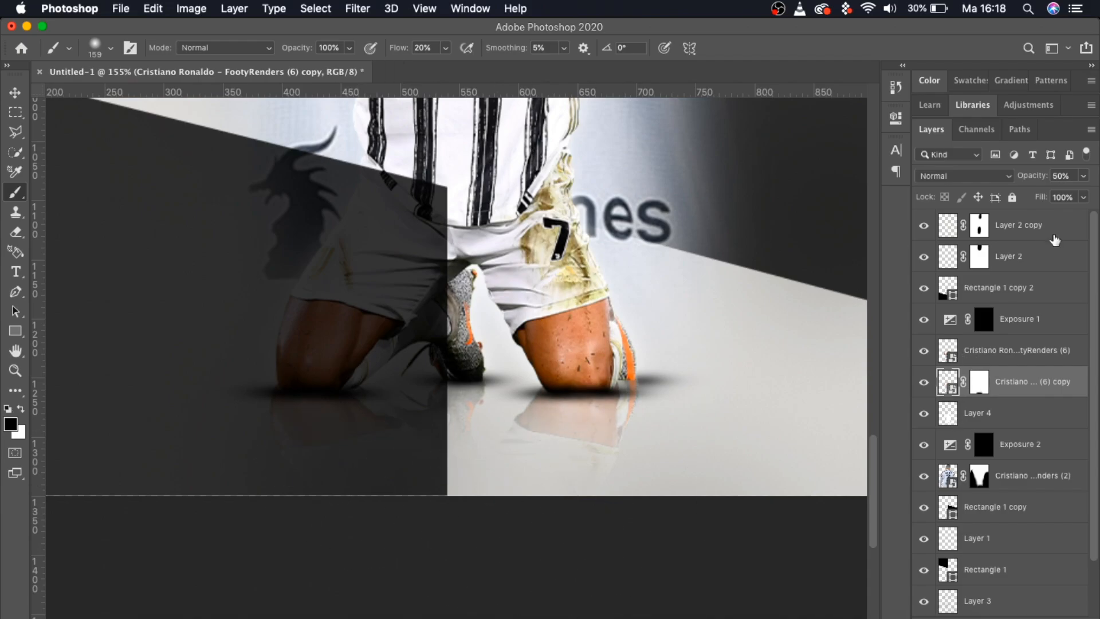
click(1057, 177)
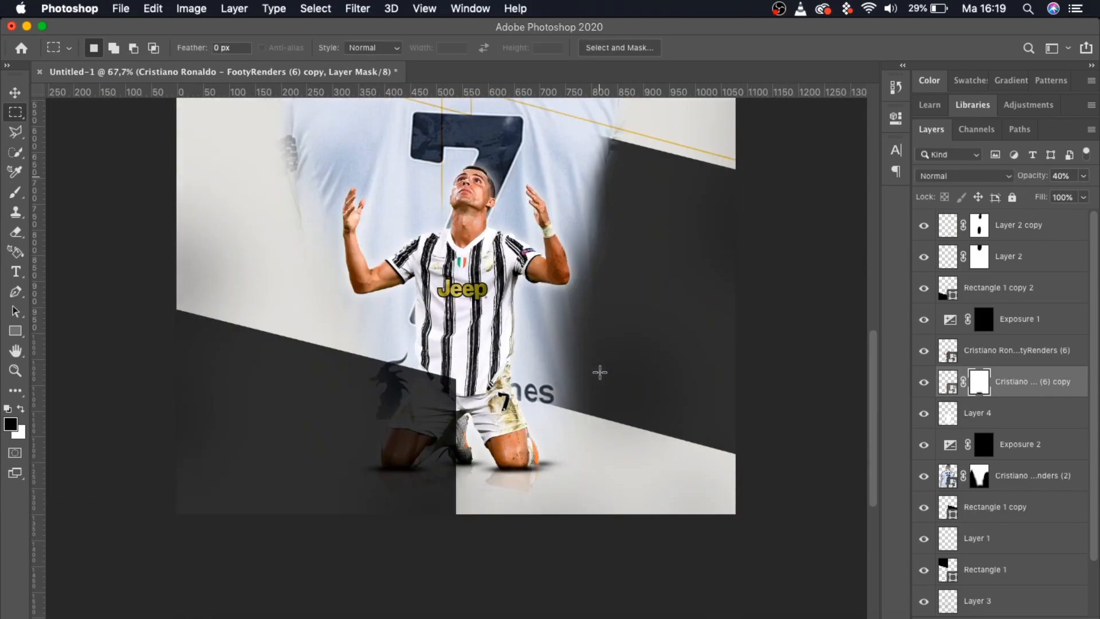
scroll(599, 373, up, 3)
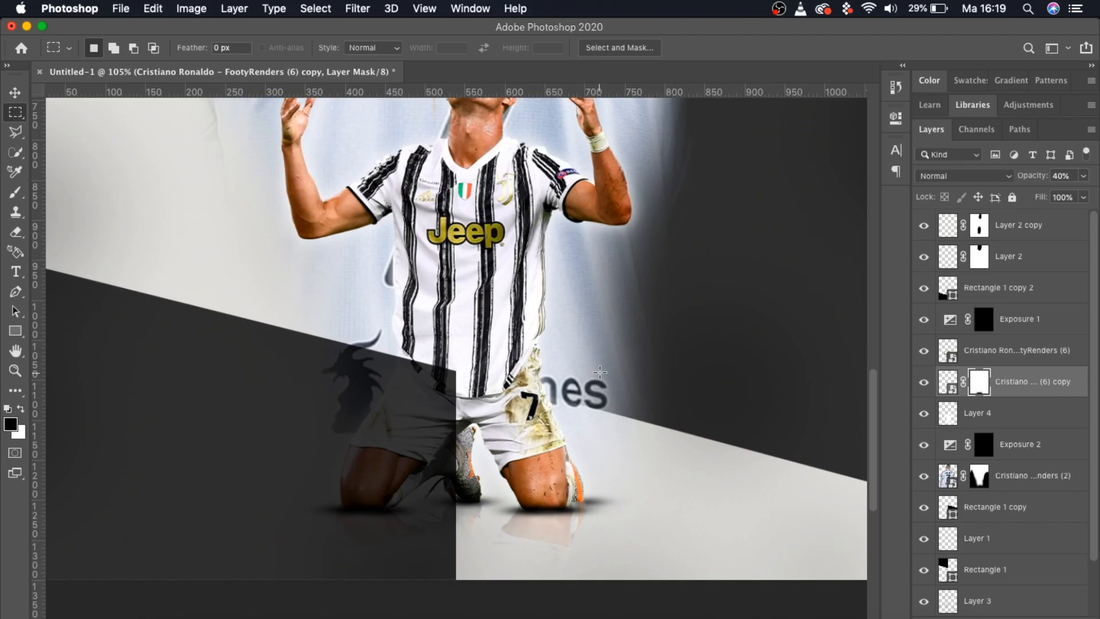
scroll(599, 373, down, 4)
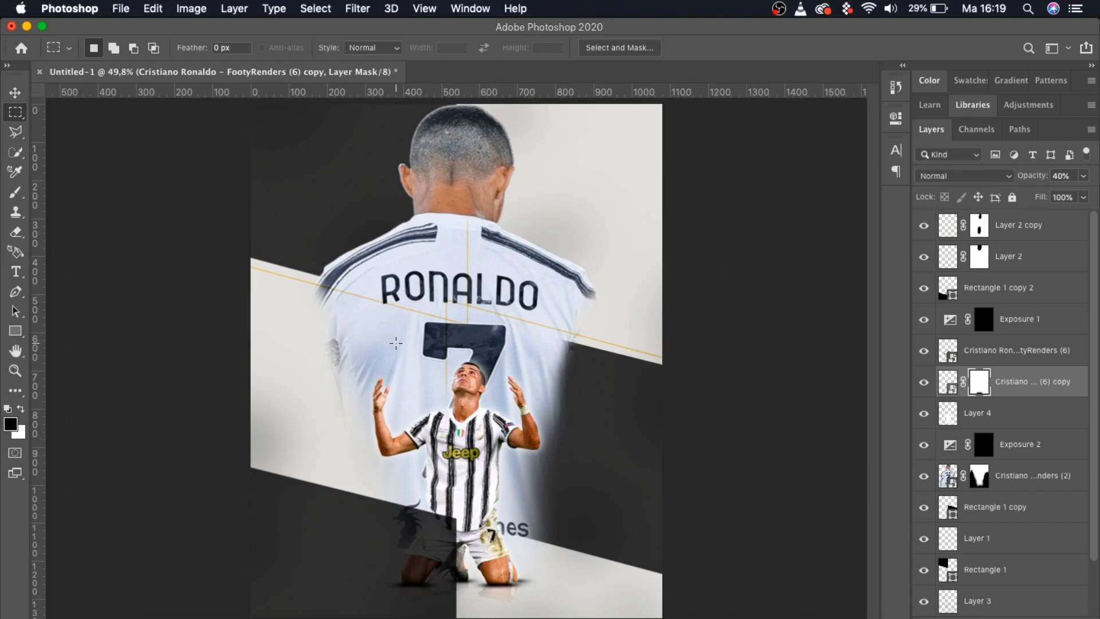
scroll(396, 343, down, 1)
click(948, 382)
drag(1036, 178, 1060, 178)
scroll(647, 428, up, 4)
scroll(646, 426, down, 5)
Examine the settings of the Exposure 1 adjustment above the kneeling player.
click(1008, 323)
scroll(974, 292, down, 3)
click(951, 322)
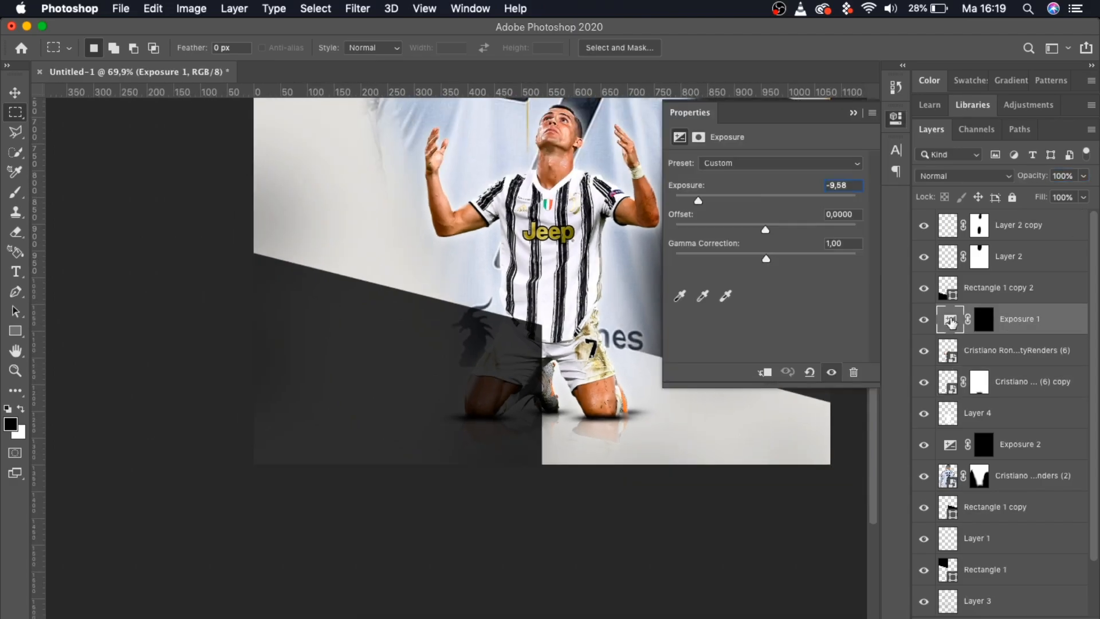
scroll(735, 283, down, 5)
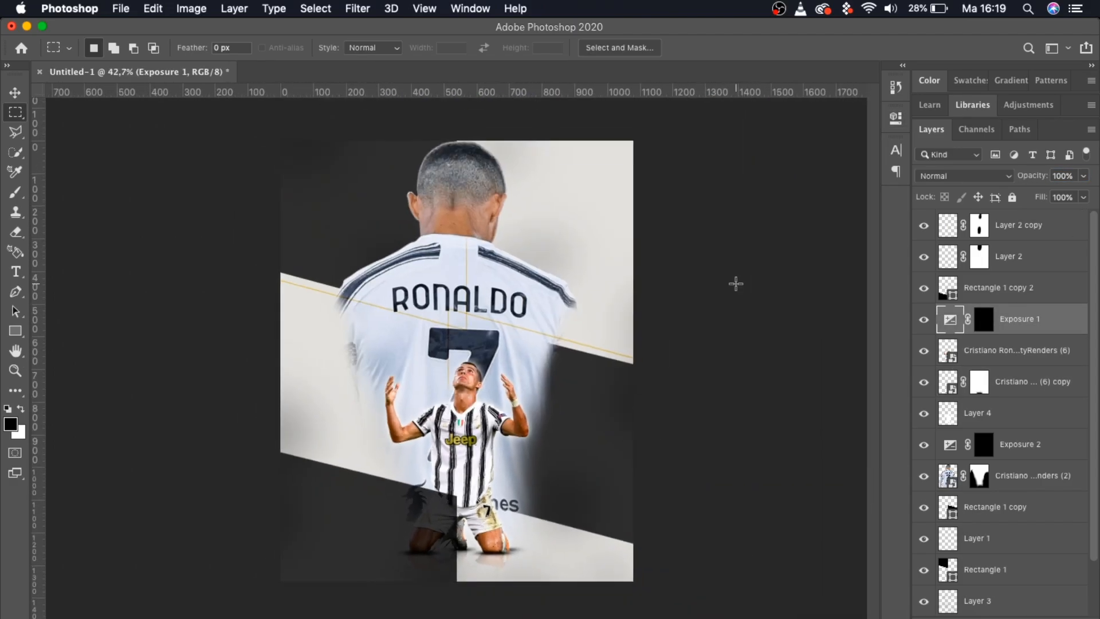
Paste the glowing sparks image as a new layer and scale it to about 154% to span the poster's width.
key(super+v)
key(super+t)
drag(574, 360, 694, 380)
drag(519, 371, 458, 355)
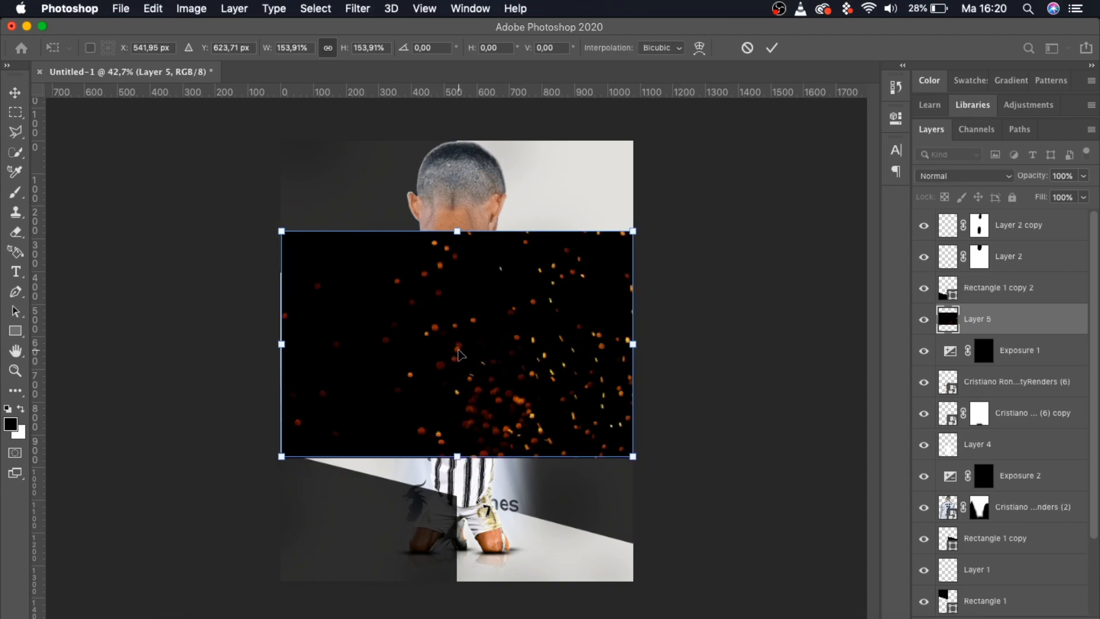
key(Return)
Flip the sparks image horizontally and move it to the poster's upper-right area.
key(super+t)
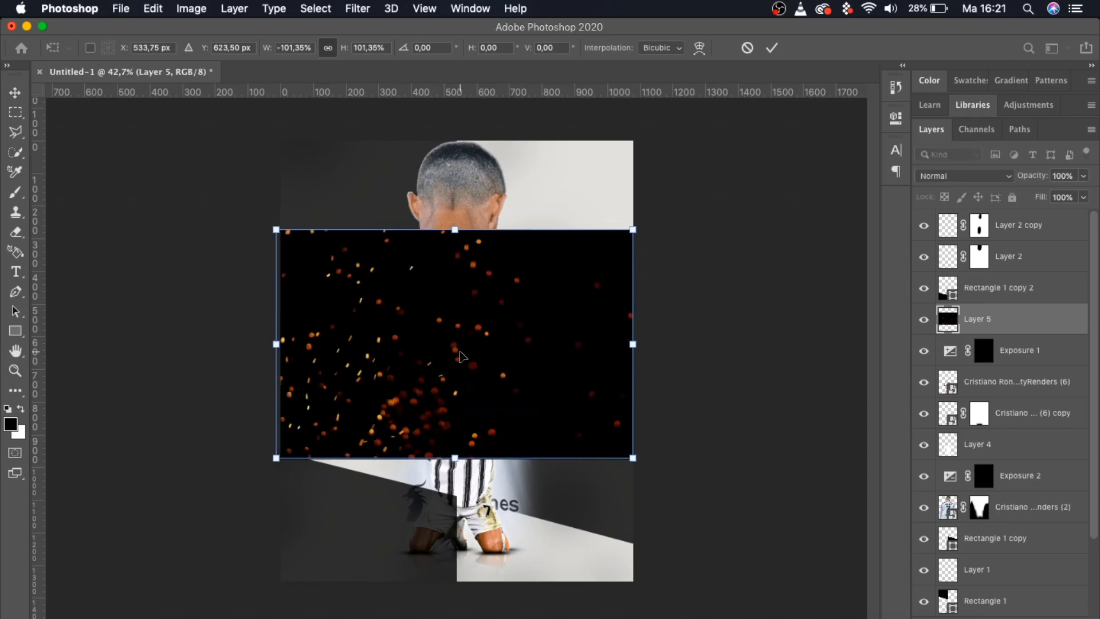
drag(463, 352, 590, 263)
key(Return)
Try another blend mode and inverted colours on the sparks layer, undoing both.
click(962, 175)
click(877, 285)
key(super+z)
key(super+i)
key(super+z)
Give the sparks layer a blend mode that hides its black background, and move it beneath the large back-view player.
click(927, 178)
click(944, 295)
drag(1011, 326, 1017, 523)
scroll(609, 265, up, 3)
Add a black-to-white Gradient Map adjustment above the sparks layer to remove its colour.
click(1006, 617)
click(1028, 583)
click(870, 100)
scroll(717, 316, down, 4)
scroll(586, 359, up, 3)
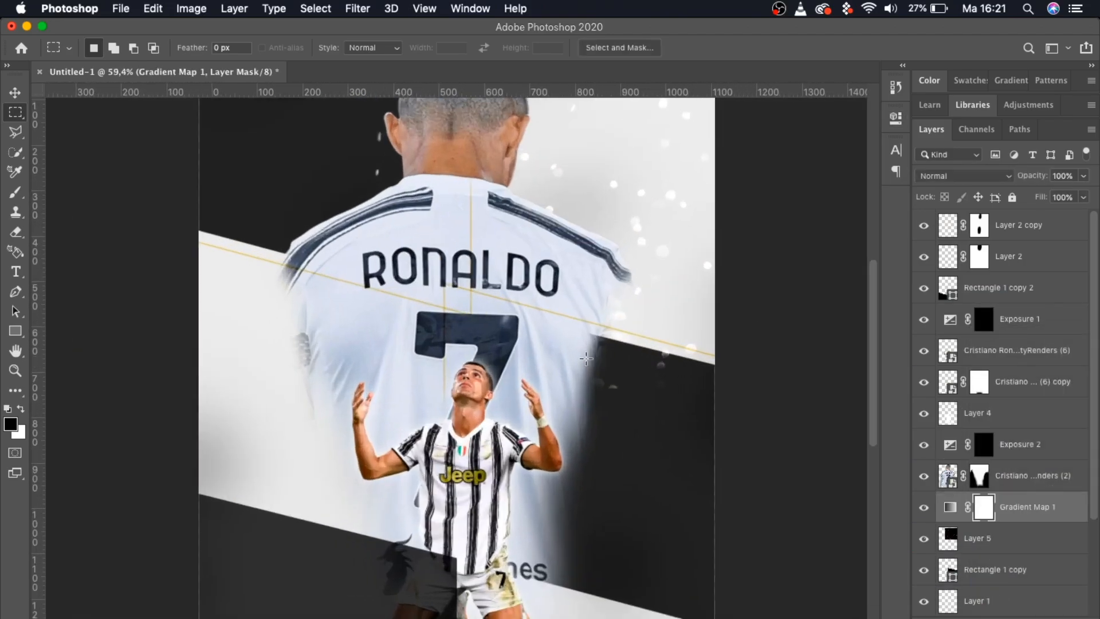
scroll(586, 358, down, 3)
Try a copy of the Gradient Map clipped to the Rectangle 1 copy 2 layer, and delete it.
drag(983, 507, 1006, 304)
alt+click(1006, 304)
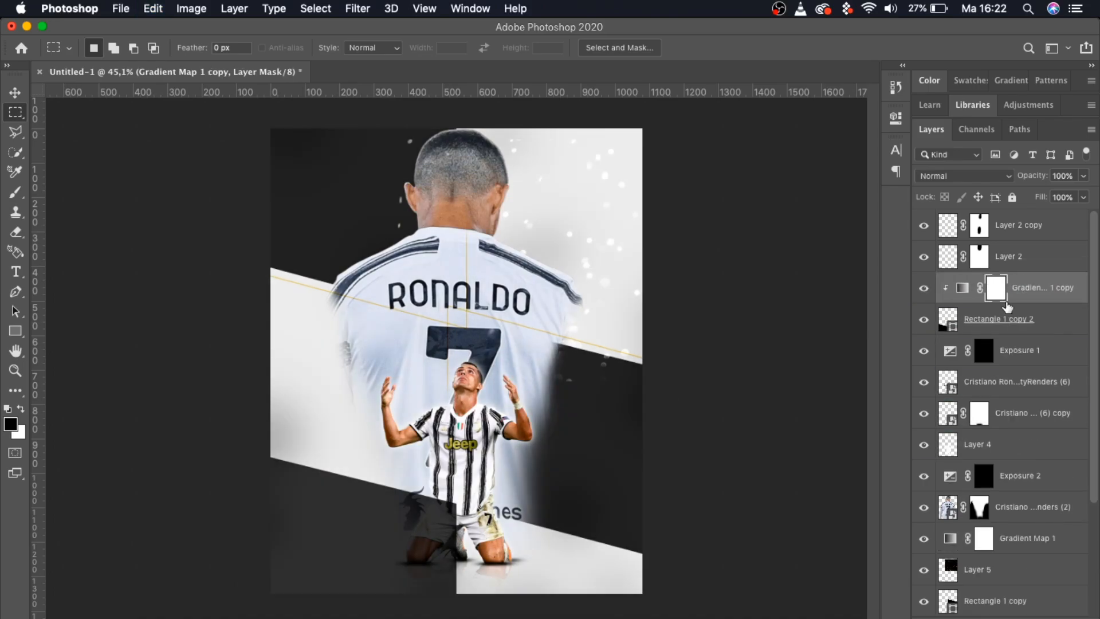
scroll(1007, 307, up, 2)
key(Delete)
scroll(790, 442, down, 3)
Move the sparks on Layer 5 from the poster's right side toward its left side.
scroll(790, 442, up, 5)
click(981, 543)
key(super+t)
drag(607, 394, 386, 362)
key(Return)
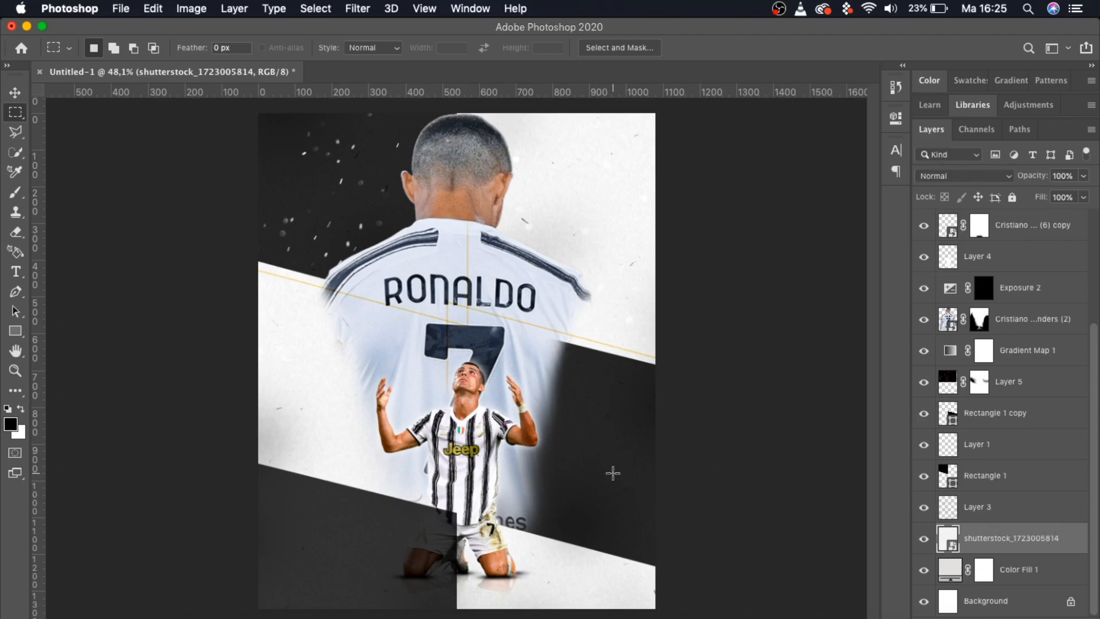
Examine the paper texture and particles across the poster's background up close and as a whole.
scroll(612, 473, up, 5)
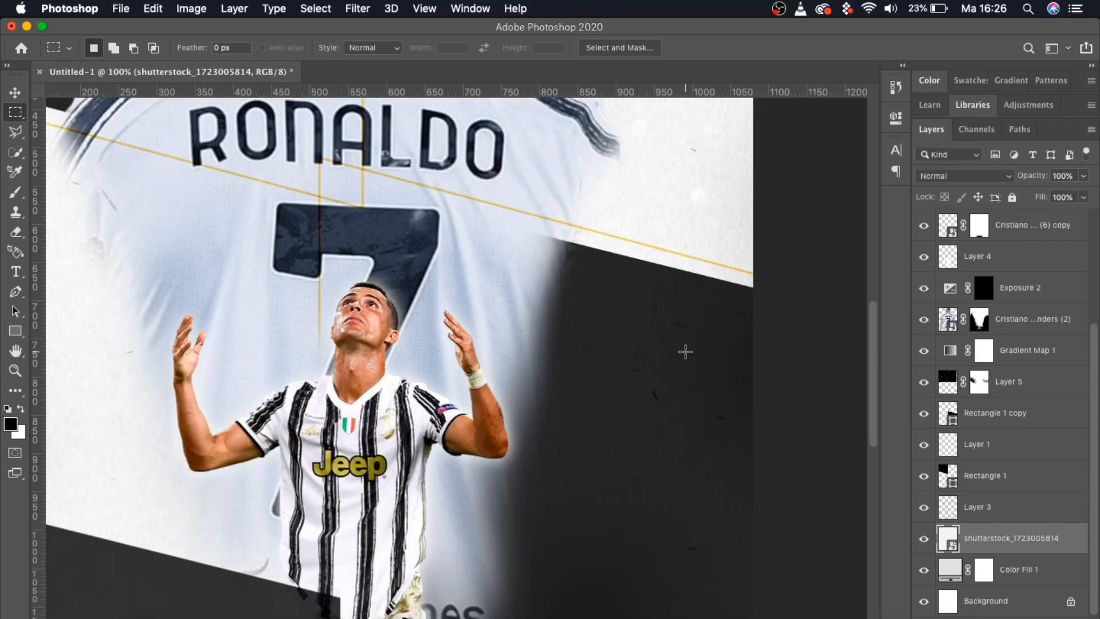
scroll(685, 353, down, 4)
scroll(685, 353, up, 2)
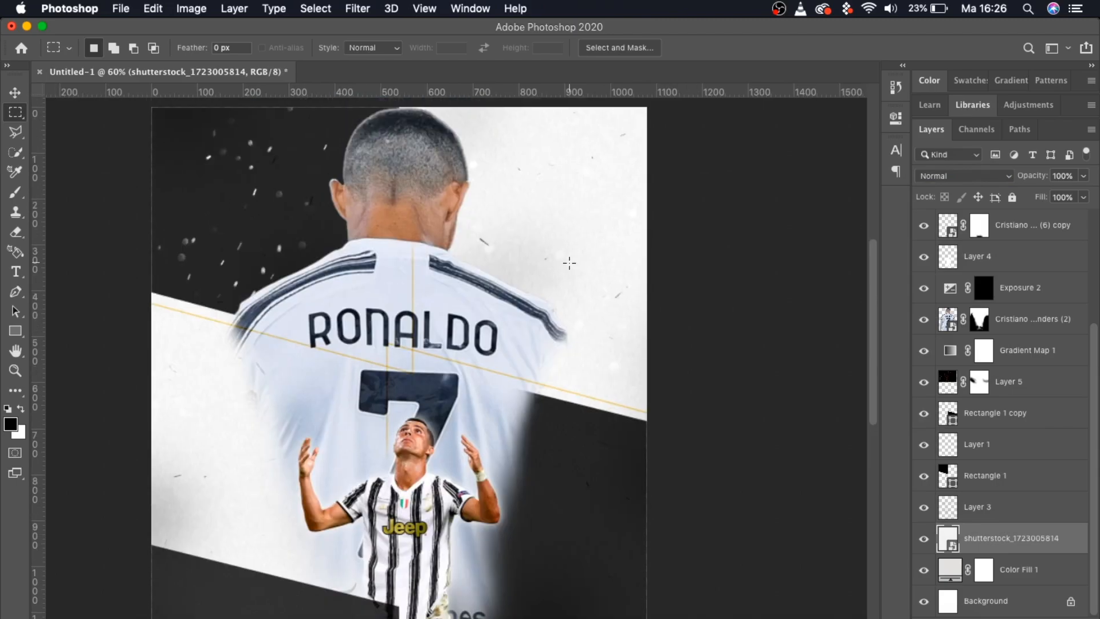
scroll(569, 263, down, 2)
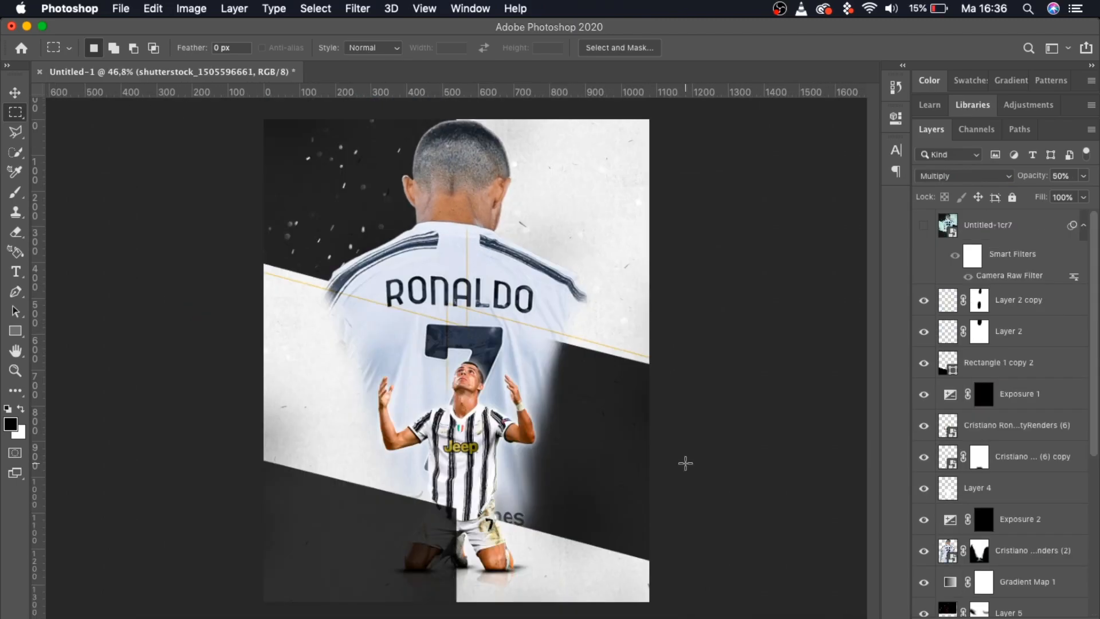
scroll(685, 463, up, 1)
scroll(685, 463, up, 2)
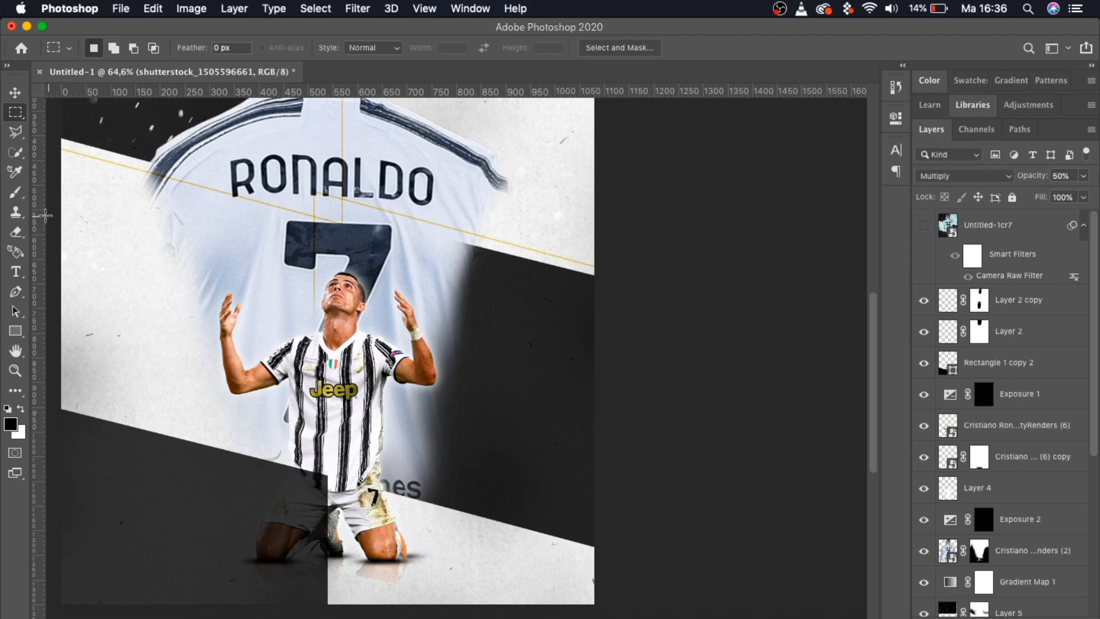
Choose the Brush tool and load the Rectangle 1 copy shape's outline as a selection.
click(19, 201)
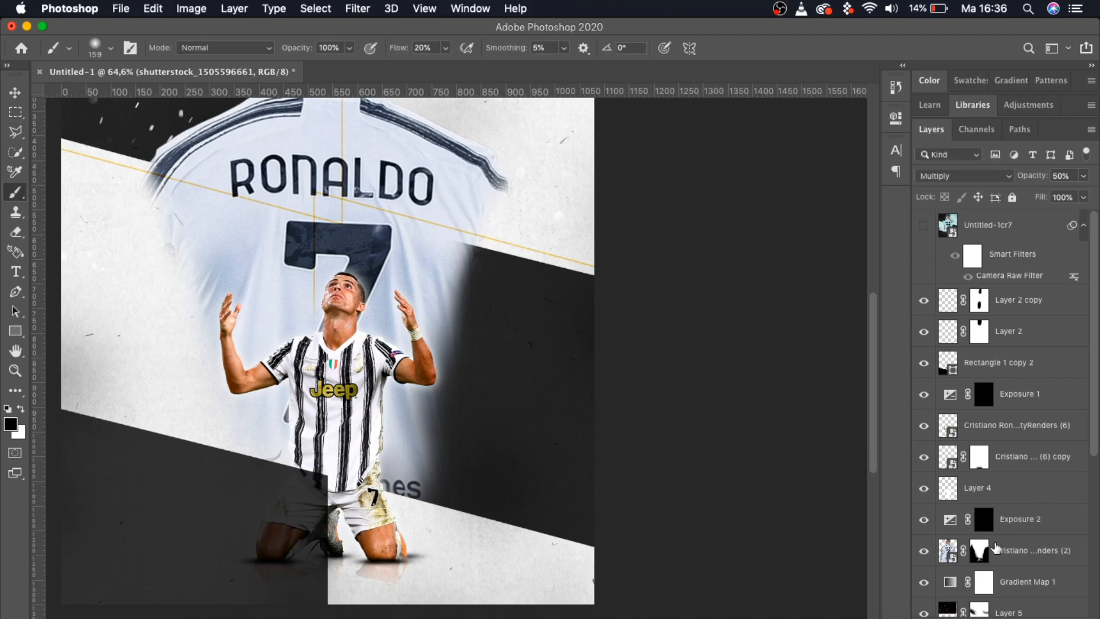
scroll(996, 548, down, 1)
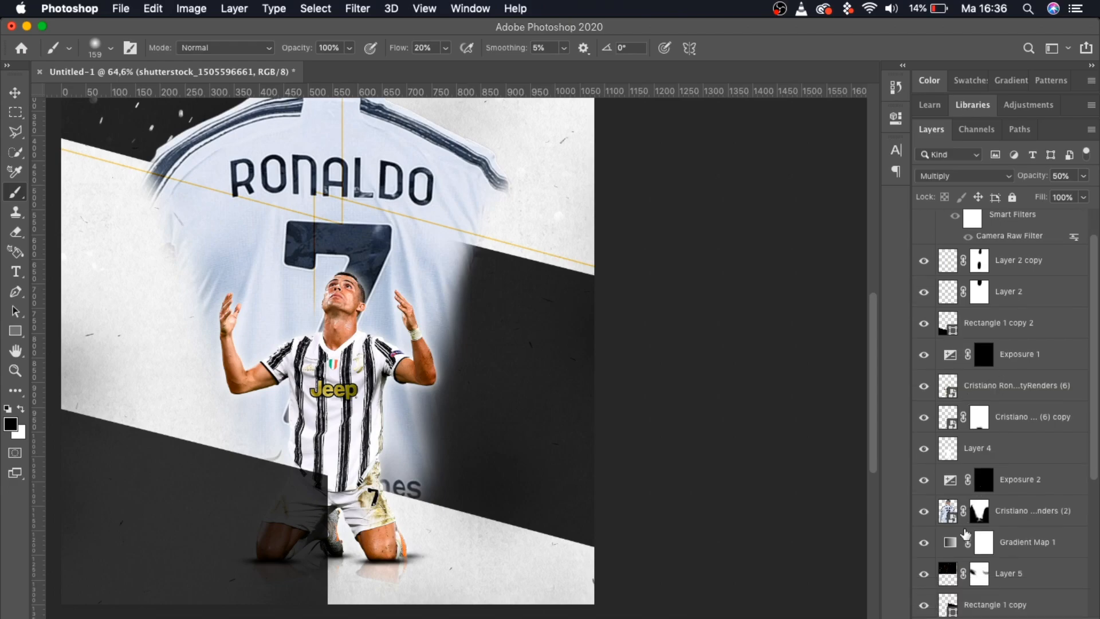
scroll(962, 567, down, 3)
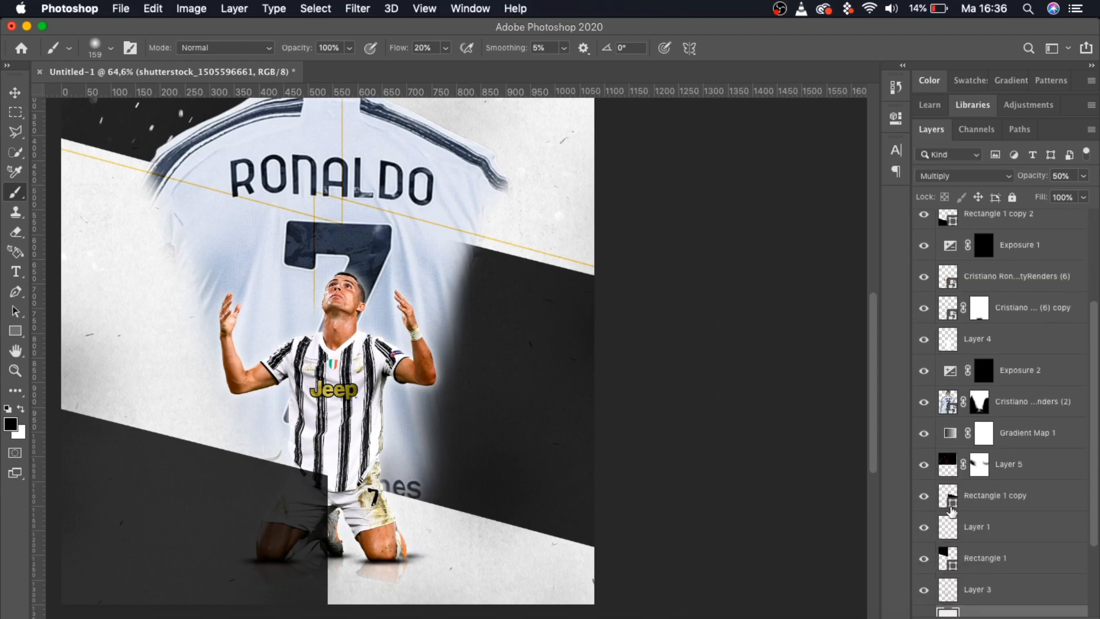
super+click(951, 507)
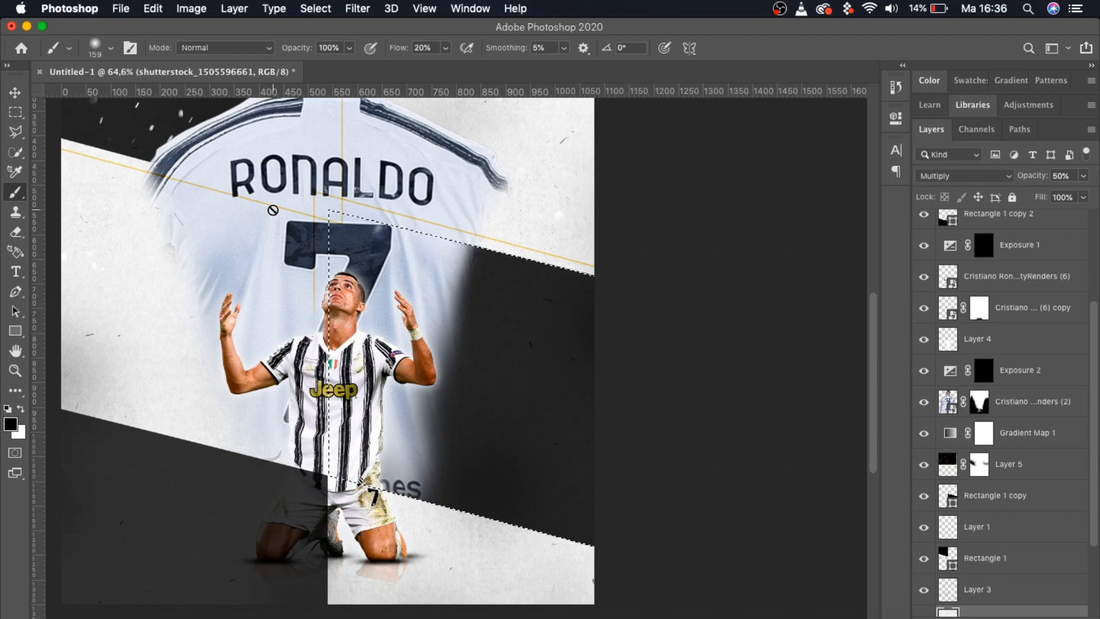
Enlarge the brush to 316 px and paint white on the back-view layer's mask to reveal both arms, deselecting after the selected side.
click(110, 50)
drag(150, 95, 164, 95)
click(110, 51)
key(x)
click(978, 409)
drag(401, 447, 498, 469)
key(x)
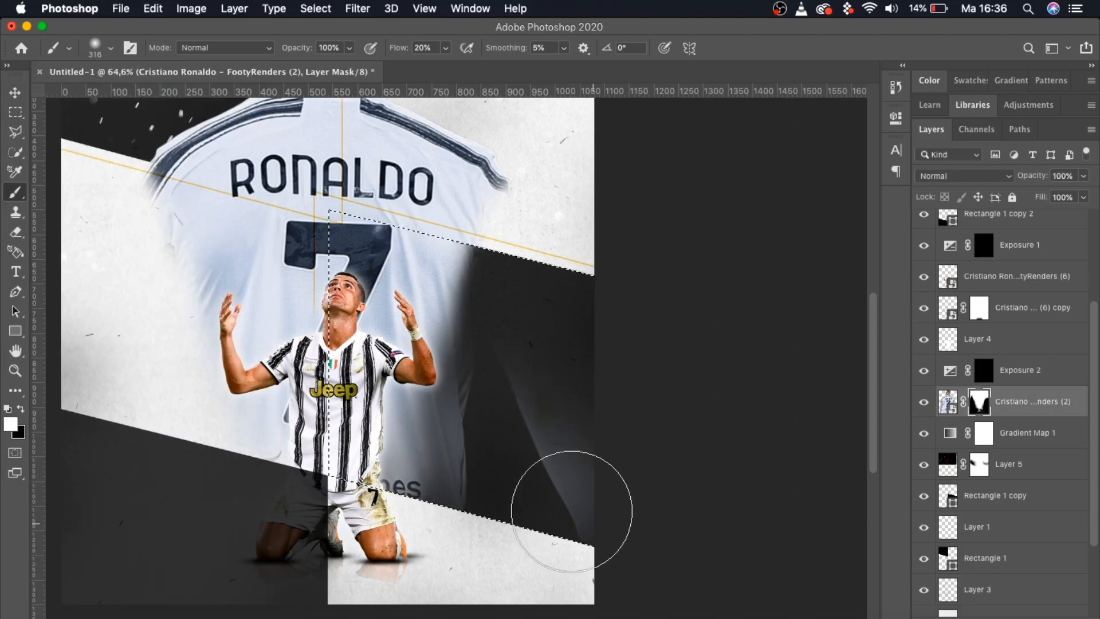
drag(592, 520, 544, 437)
key(super+d)
mouse_move(109, 206)
mouse_down()
mouse_move(168, 296)
mouse_move(182, 351)
mouse_up()
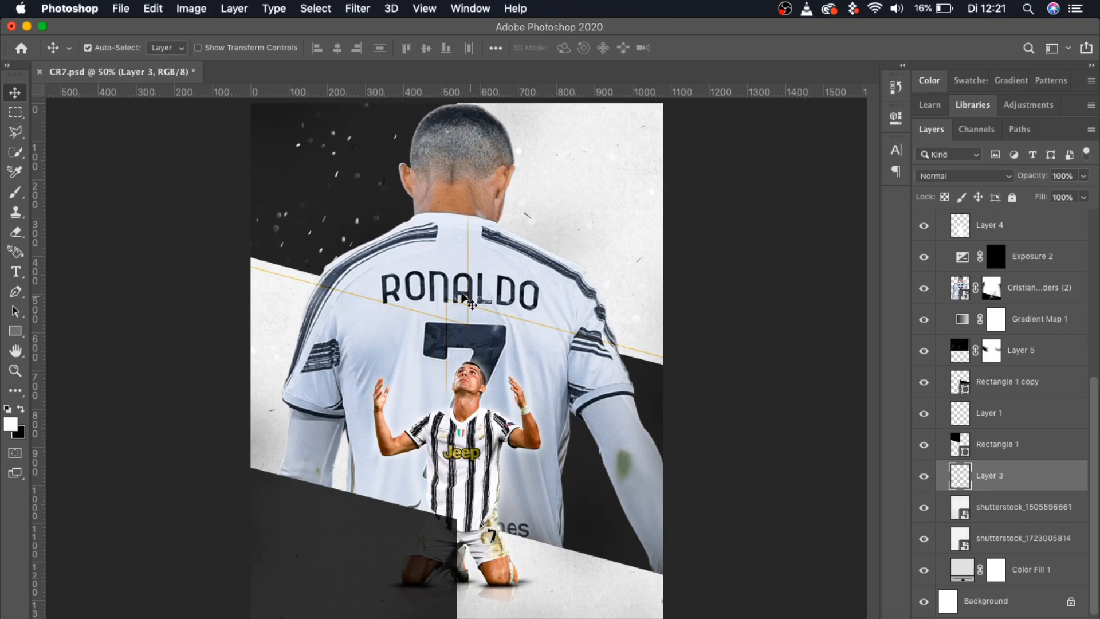
Create a text box across the poster's top just above Layer 3 and fill it with repeated "CR7" text in Futura PT Book.
click(7, 276)
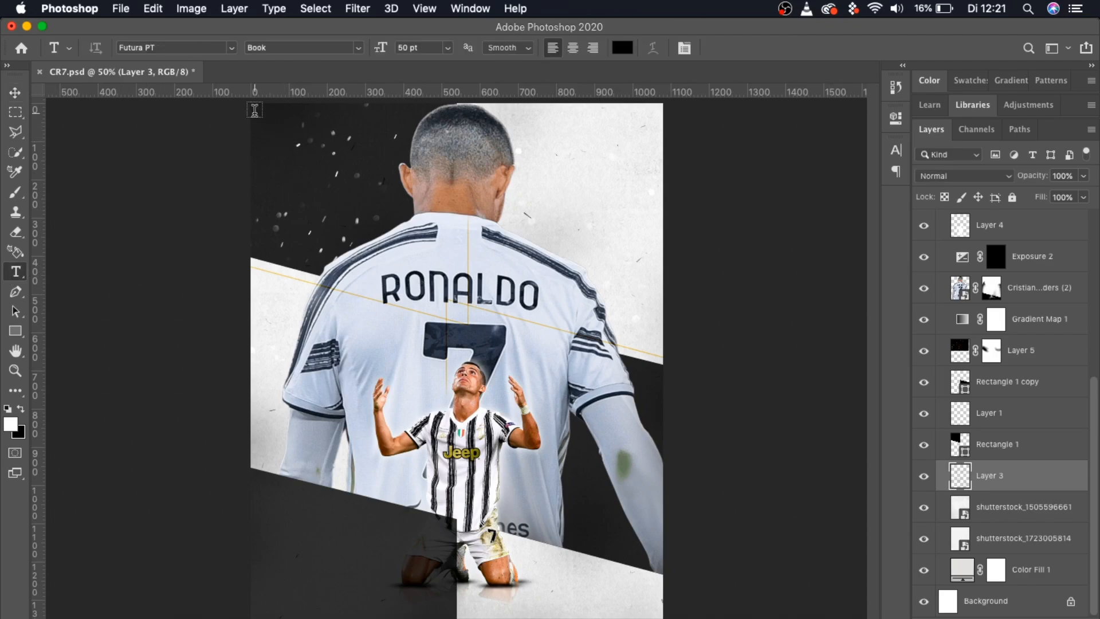
drag(251, 112, 662, 199)
text(CR7)
drag(297, 121, 206, 118)
key(super+c)
click(342, 120)
key(super+v)
key(super+v)
key(super+v)
key(super+v)
key(super+v)
key(super+v)
key(super+v)
key(super+v)
key(super+v)
Extend the CR7 text box beyond both poster edges and reposition the text row with Free Transform.
drag(664, 157, 711, 158)
drag(251, 156, 228, 157)
click(15, 93)
key(super+t)
drag(548, 122, 613, 232)
key(Return)
Convert the CR7 text row to a smart object, duplicate it and transform the copy to continue the pattern.
right_click(1063, 475)
click(974, 608)
key(super+j)
key(super+t)
key(Return)
Combine the two CR7 text layers into one smart object, then duplicate and transform it to add more rows.
shift+click(1021, 507)
right_click(1022, 507)
click(882, 501)
key(super+j)
key(super+t)
key(Return)
Combine the enlarged CR7 row layers again, duplicate the block and place the copy directly below it to extend the pattern downward.
shift+click(1022, 507)
right_click(1022, 507)
click(916, 506)
key(super+j)
key(super+t)
key(Return)
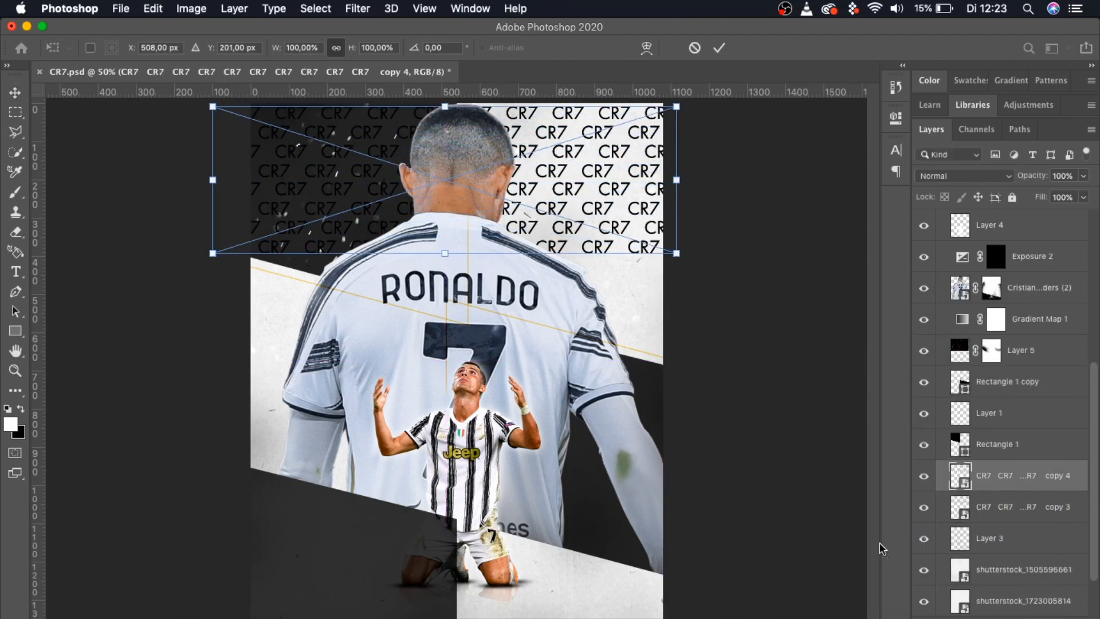
drag(582, 167, 582, 328)
key(Return)
Merge the two CR7 blocks into a smart object, duplicate it and move the copy down to cover the poster's lower half.
shift+click(1040, 507)
right_click(1040, 507)
click(911, 582)
key(super+j)
key(super+t)
drag(611, 244, 611, 552)
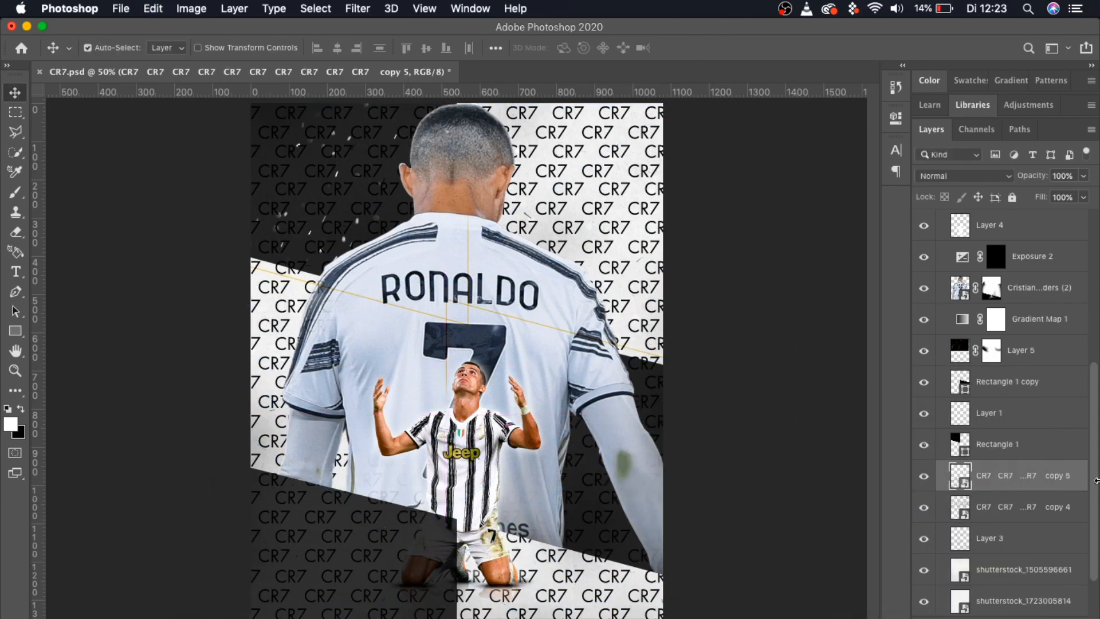
key(Escape)
Combine the two full CR7 blocks into a single layer and slightly adjust its width with Free Transform.
right_click(1068, 512)
click(943, 544)
key(super+t)
drag(676, 407, 674, 407)
key(Return)
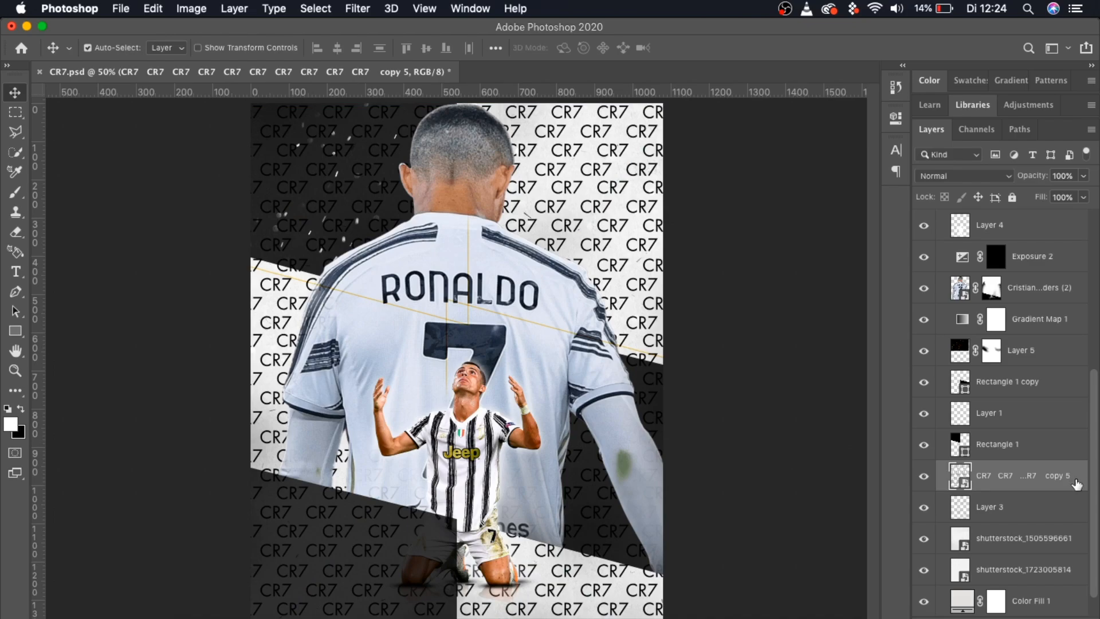
Give the CR7 pattern layer a Smooth Inner Bevel with 105% depth and 0 px size, and set its Fill to 0%.
double_click(1077, 484)
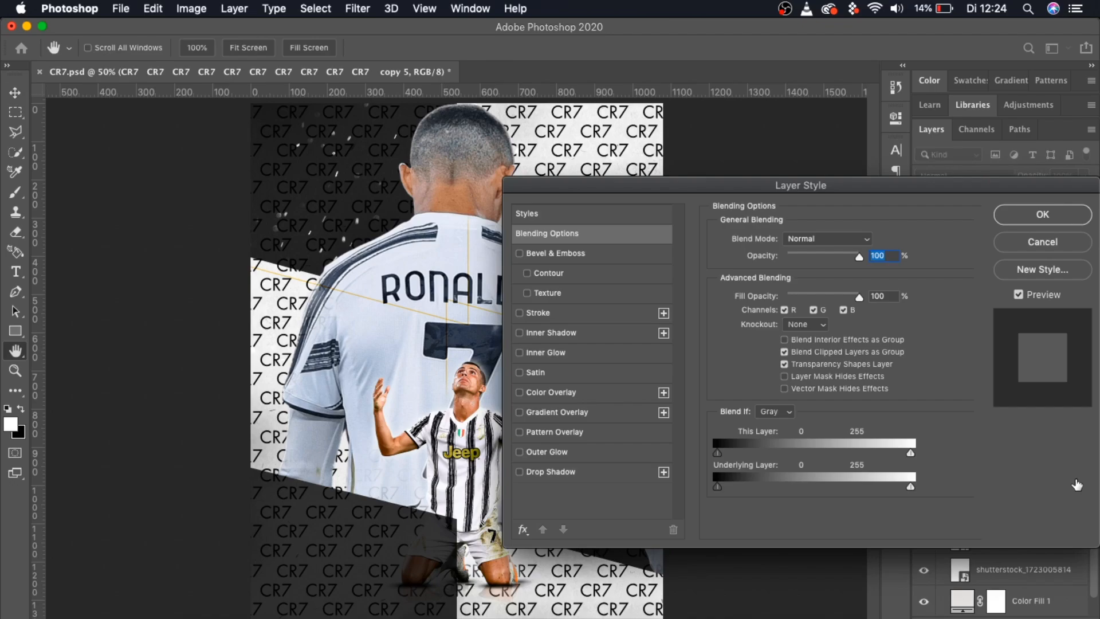
click(556, 257)
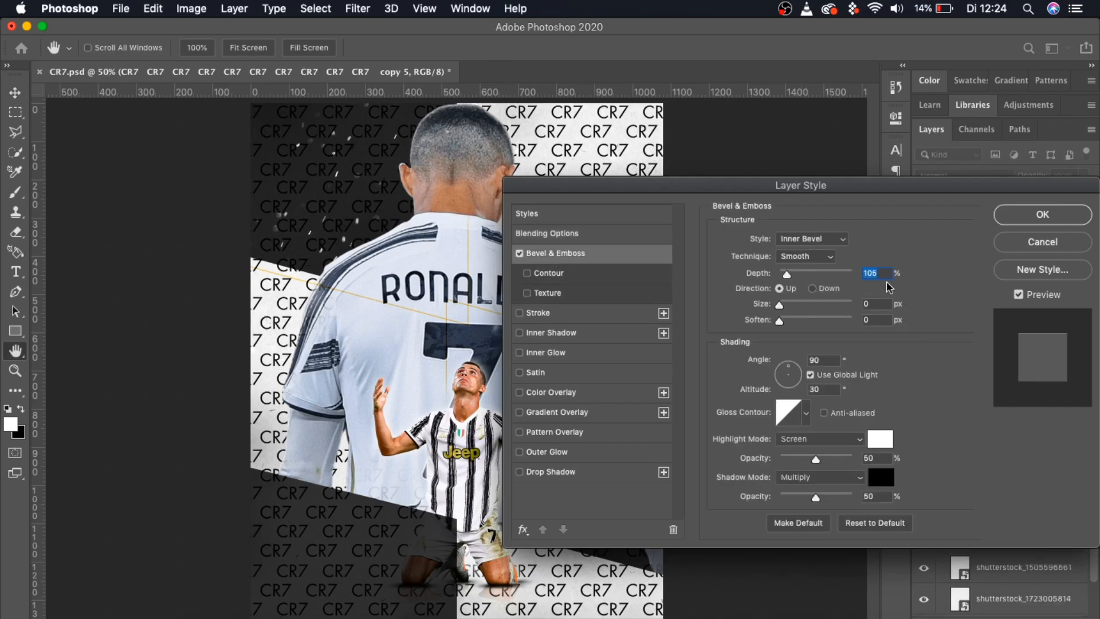
click(1025, 215)
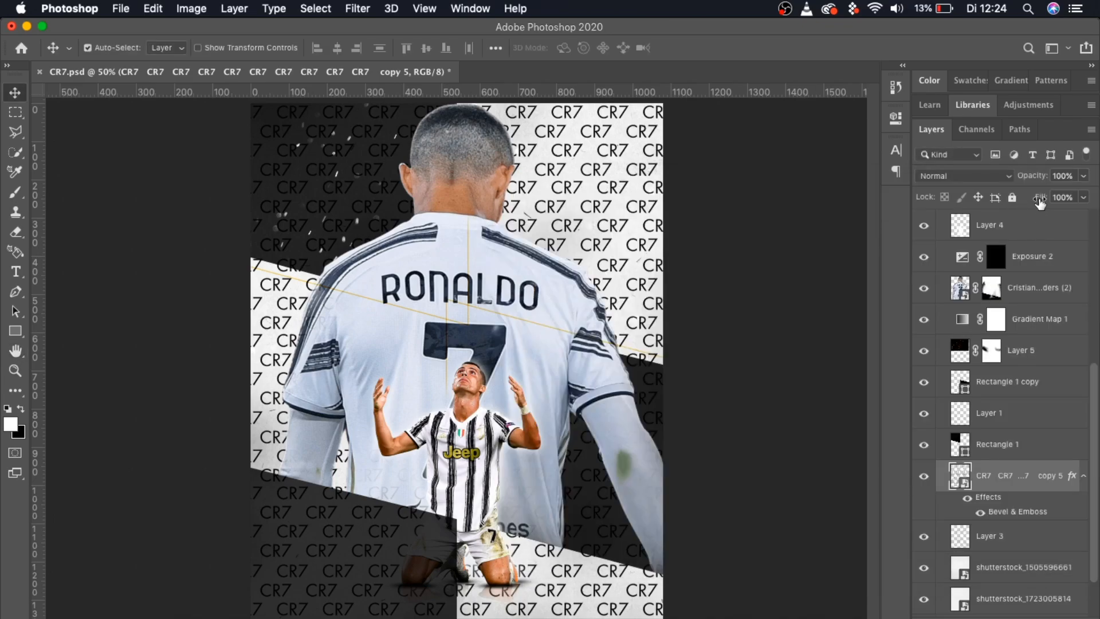
drag(1038, 202, 967, 202)
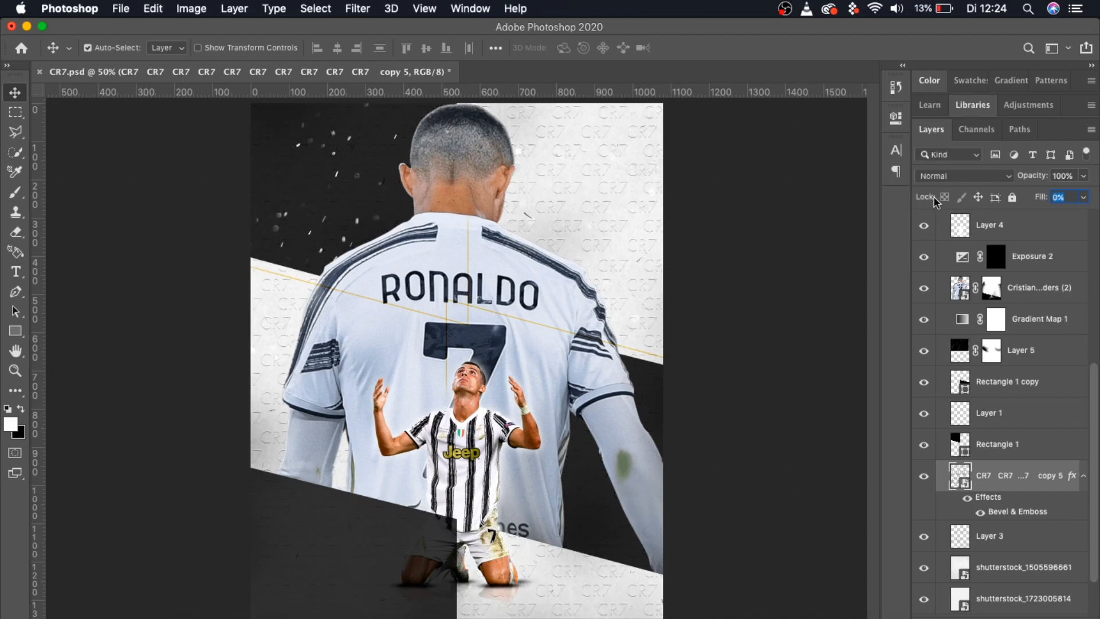
Duplicate the embossed CR7 pattern layer to strengthen the effect on the background.
scroll(510, 251, up, 5)
scroll(510, 251, up, 5)
scroll(511, 250, right, 3)
scroll(511, 251, down, 1)
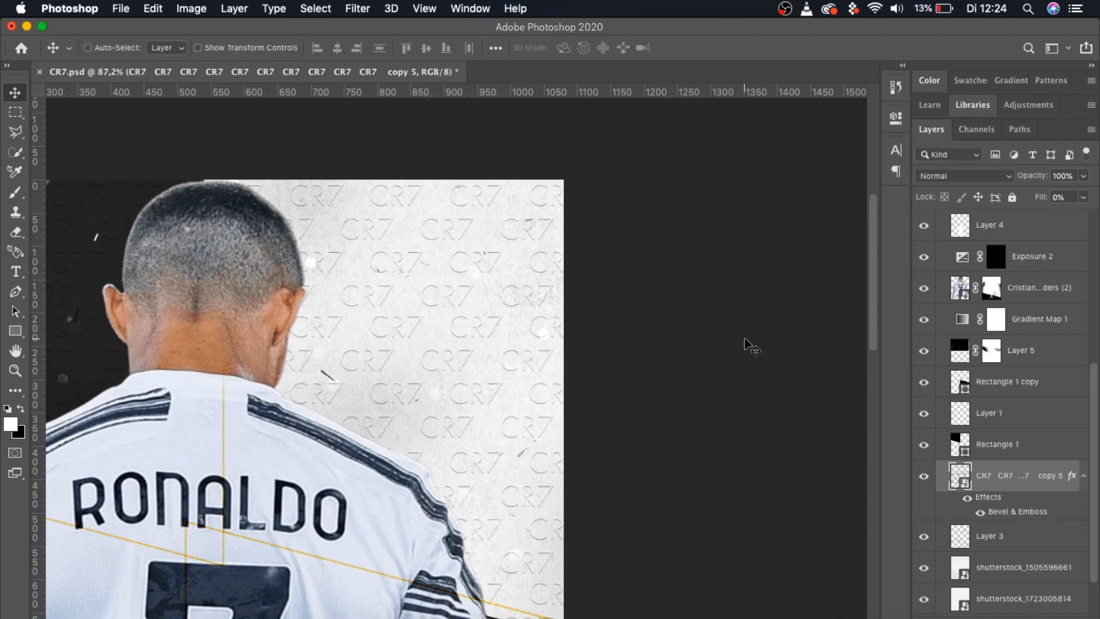
key(super+j)
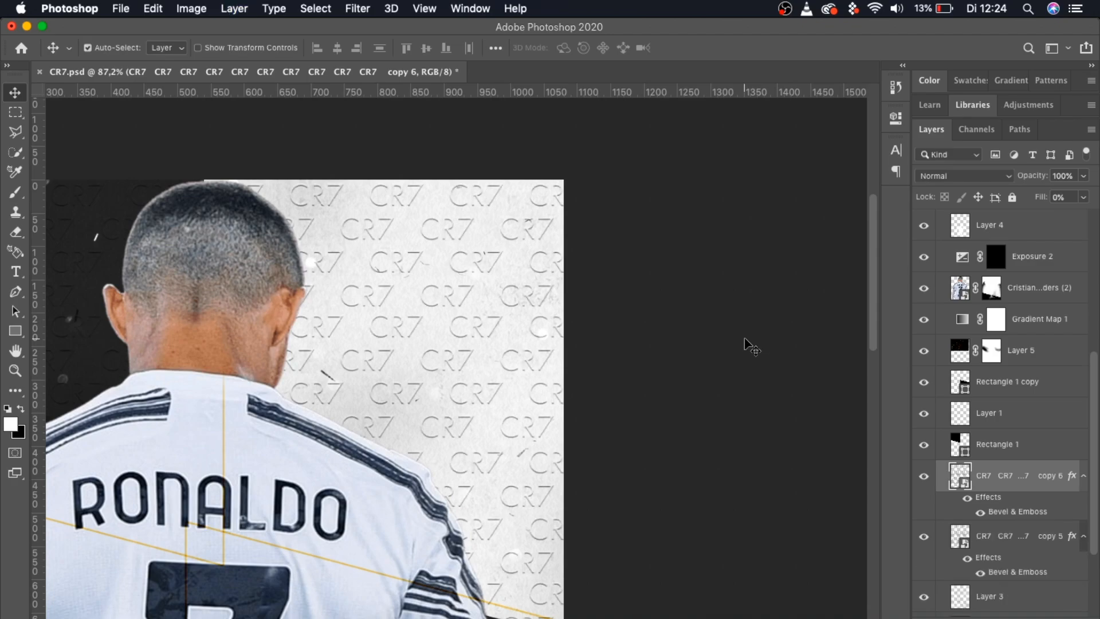
Set the Rectangle 1 copy 2 layer's opacity to 70% and deselect the layer.
scroll(750, 346, down, 3)
scroll(751, 347, down, 6)
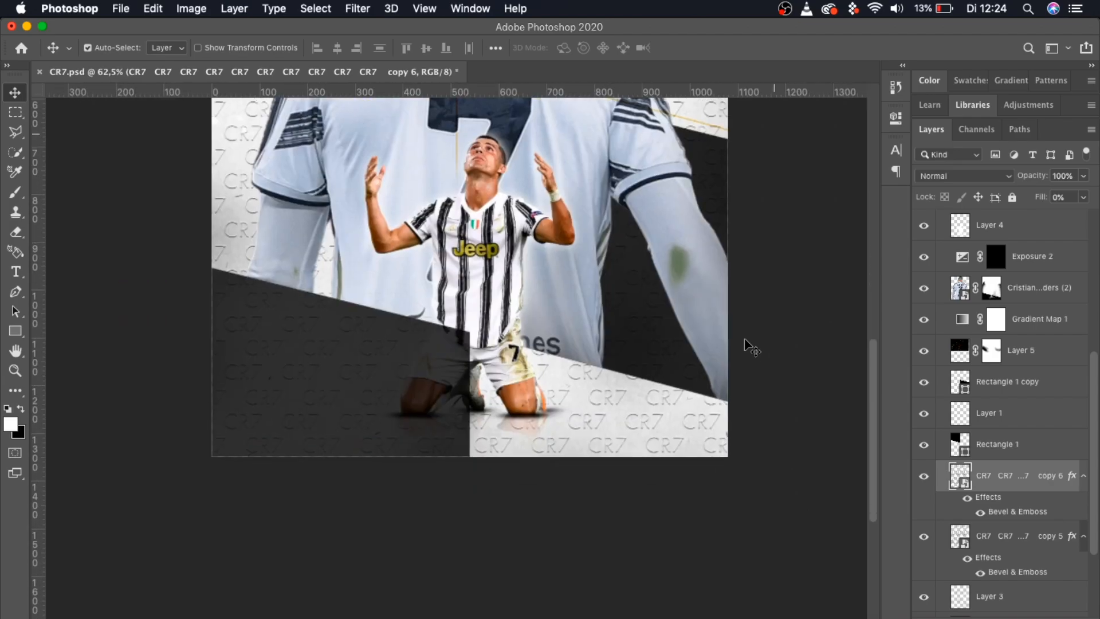
scroll(751, 347, down, 1)
scroll(750, 347, up, 5)
scroll(751, 347, down, 1)
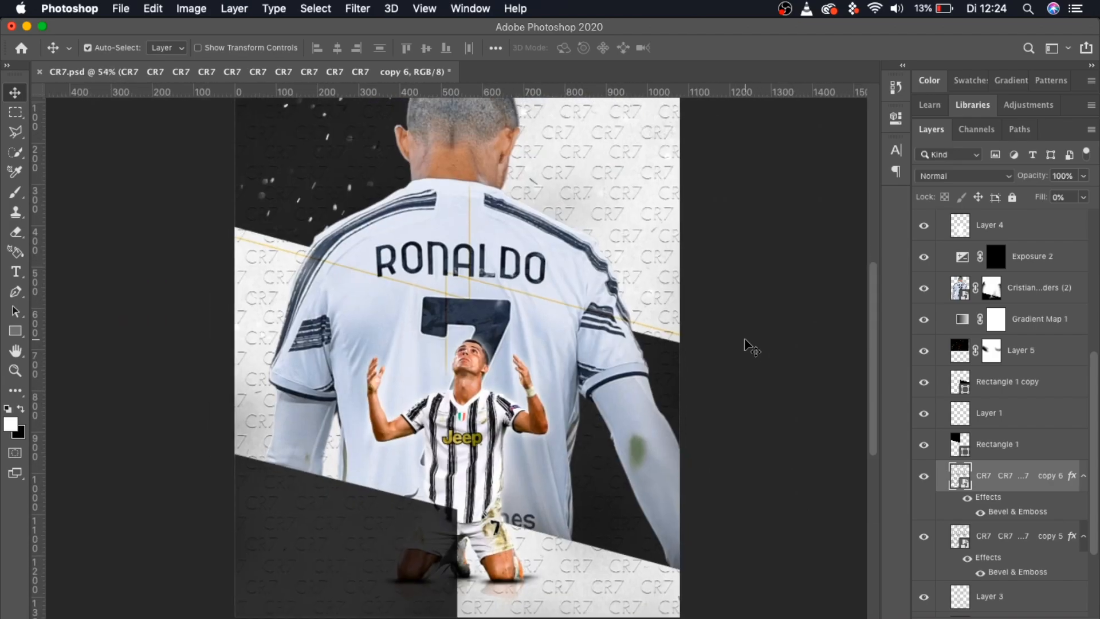
scroll(678, 274, down, 3)
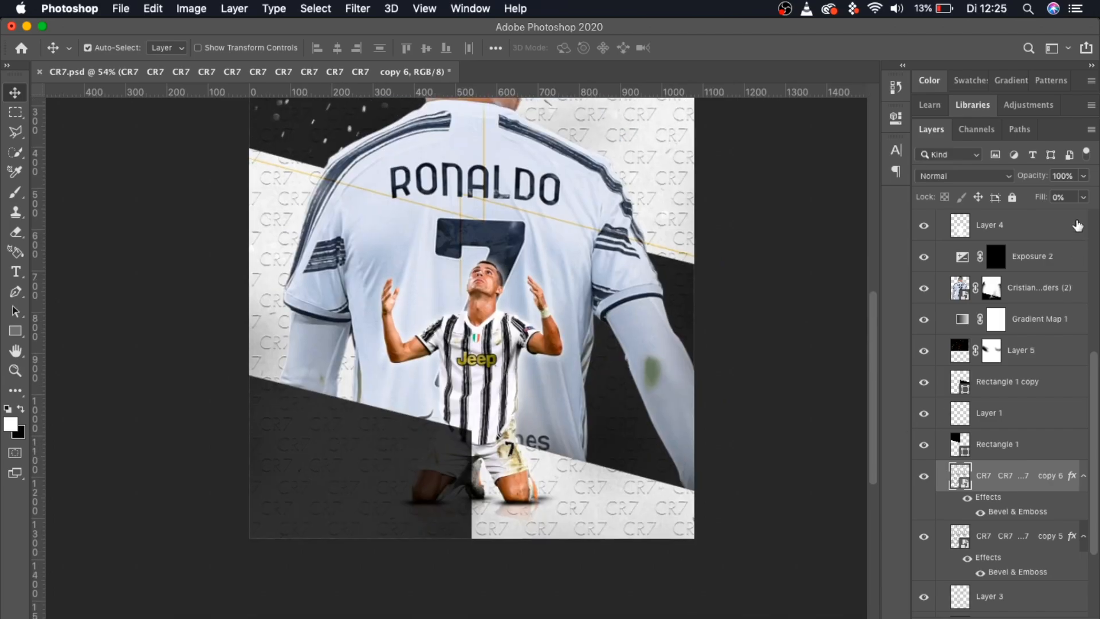
scroll(1046, 317, up, 5)
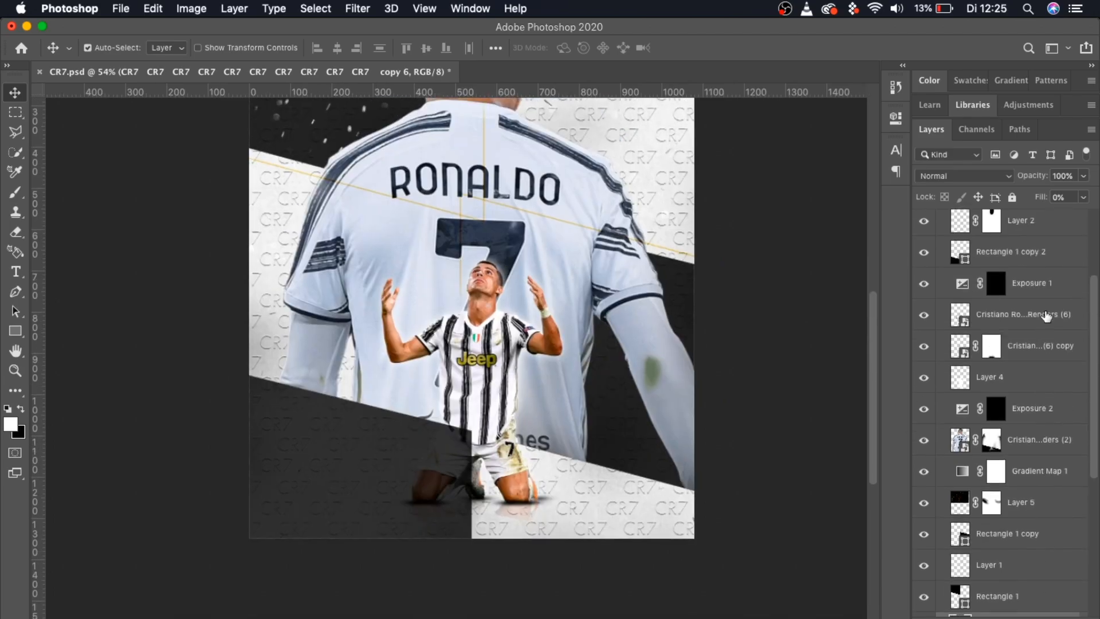
click(1003, 347)
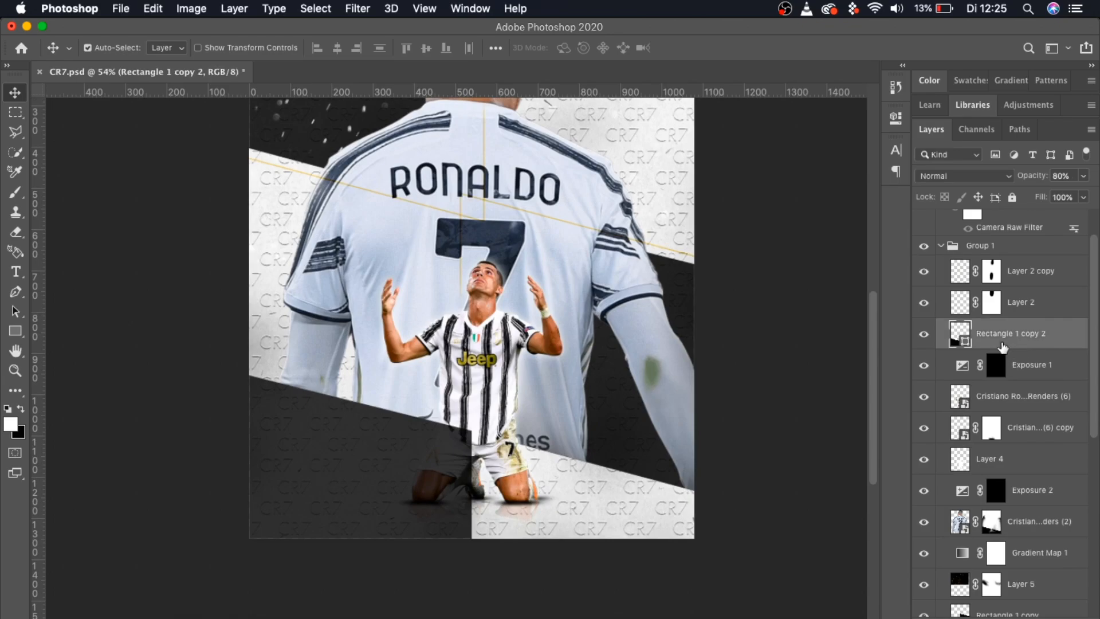
click(1058, 176)
key(BackSpace)
text(6)
key(BackSpace)
text(7)
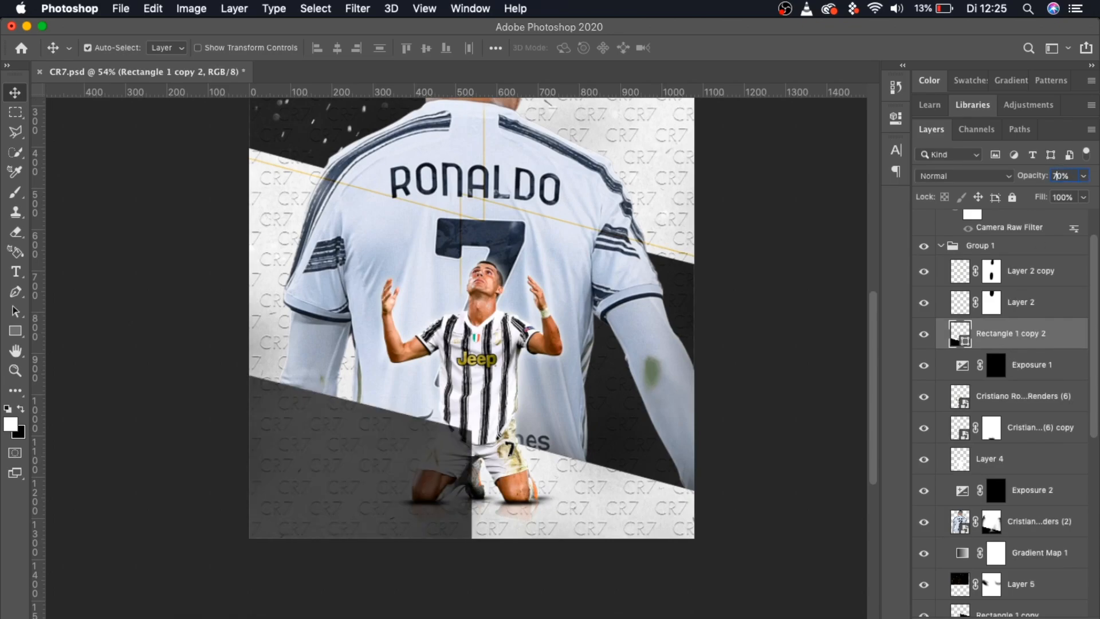
click(742, 354)
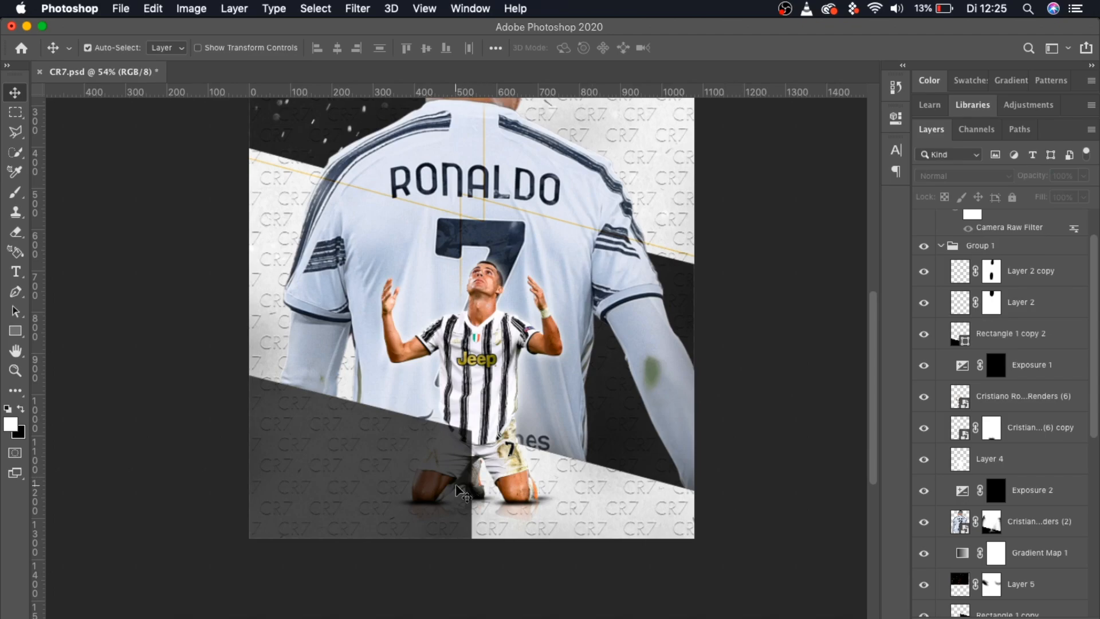
scroll(1070, 319, down, 6)
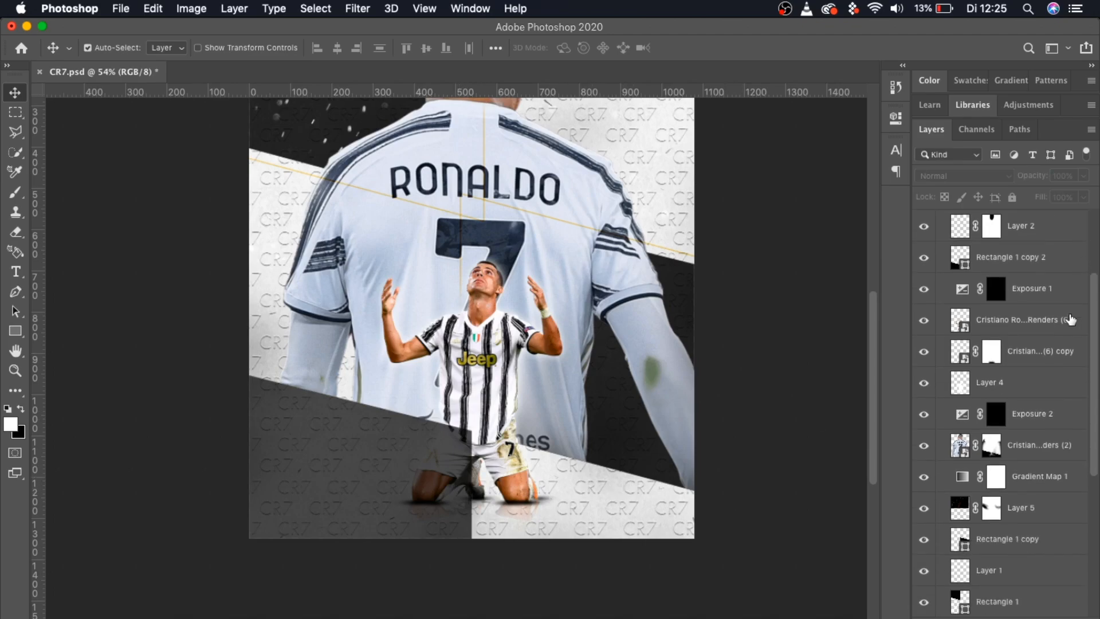
scroll(773, 328, up, 2)
scroll(775, 328, down, 6)
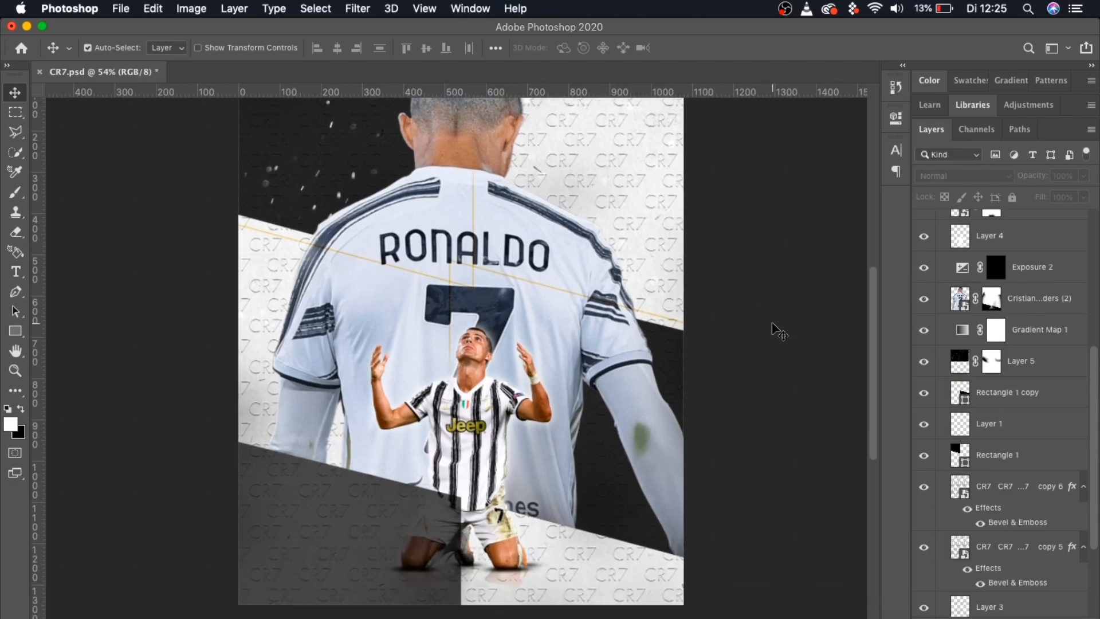
scroll(1060, 321, up, 1)
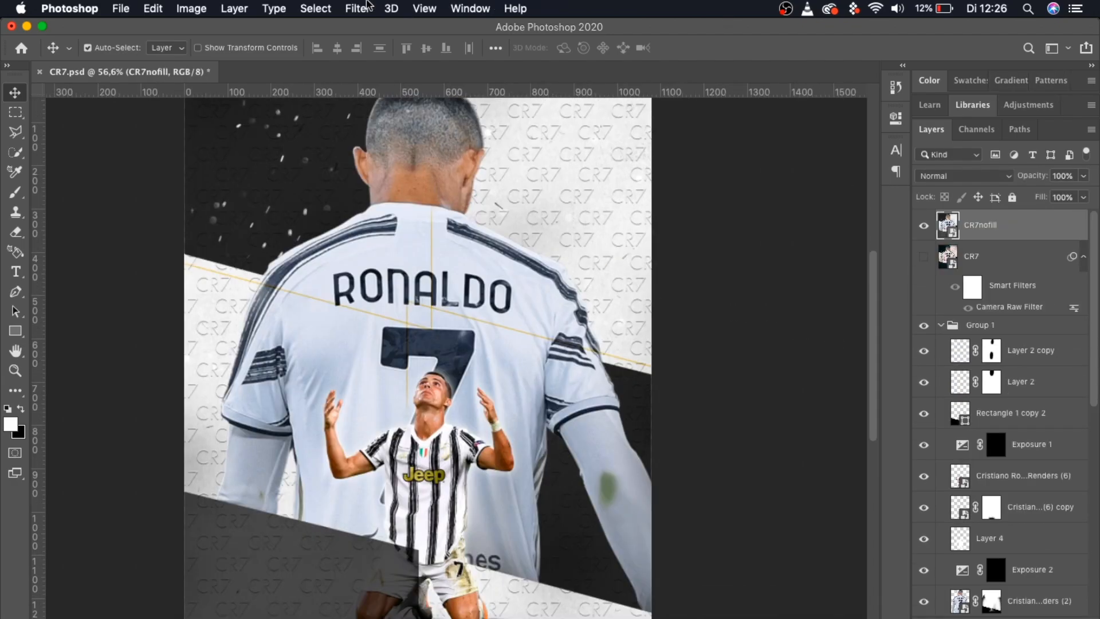
Open the Camera Raw Filter on the CR7nofill layer and adjust its basic image sliders.
click(367, 7)
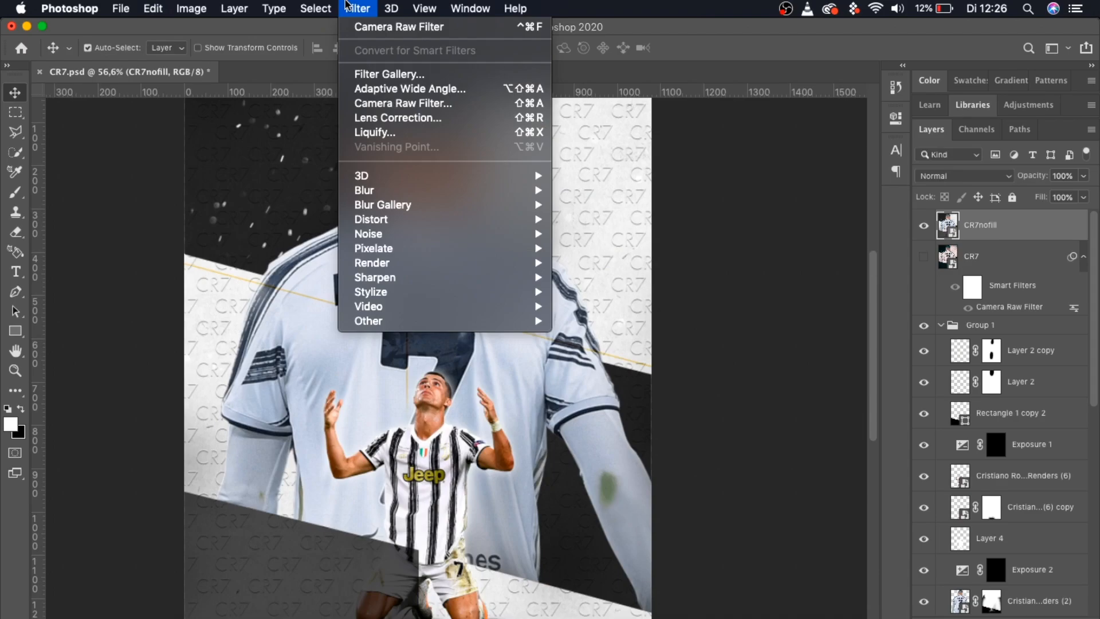
click(384, 105)
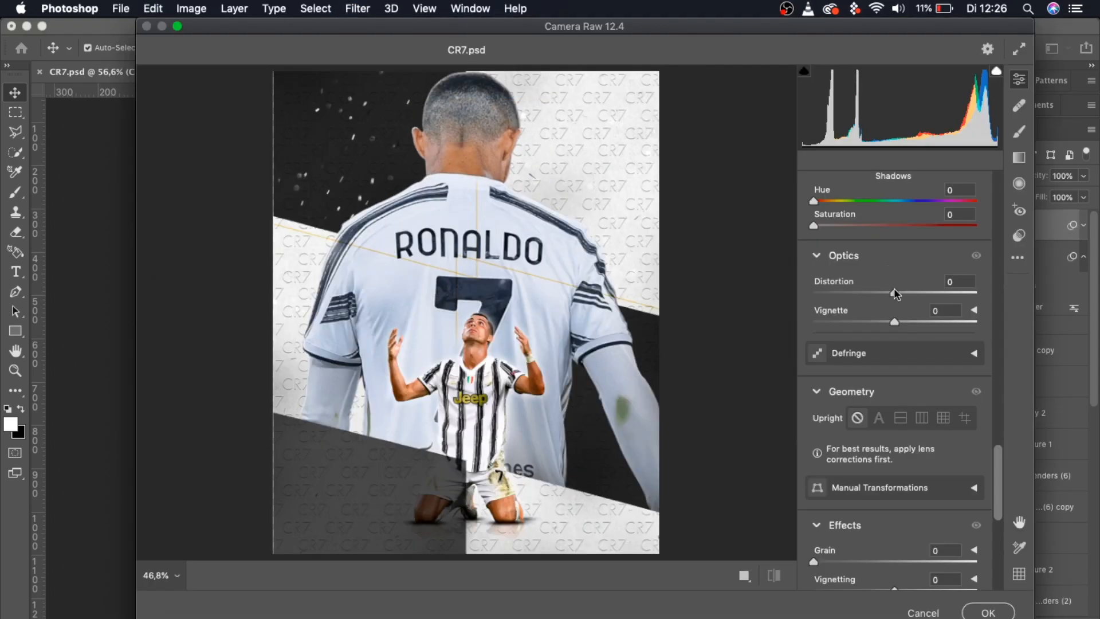
scroll(894, 287, up, 15)
drag(895, 306, 913, 306)
drag(895, 330, 889, 330)
drag(913, 306, 904, 306)
drag(894, 371, 896, 372)
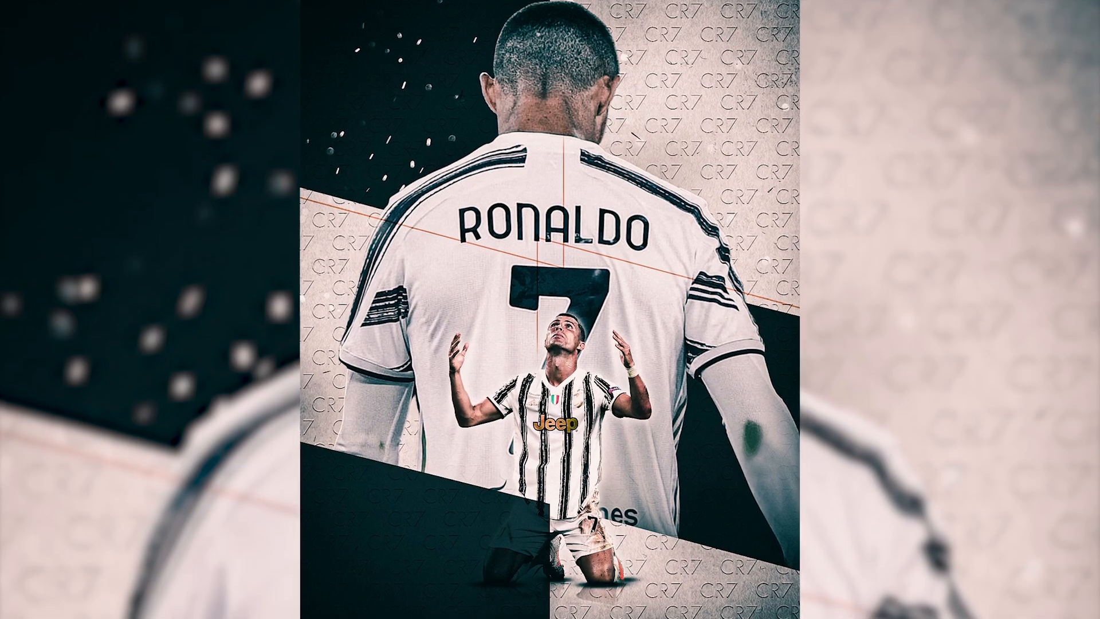